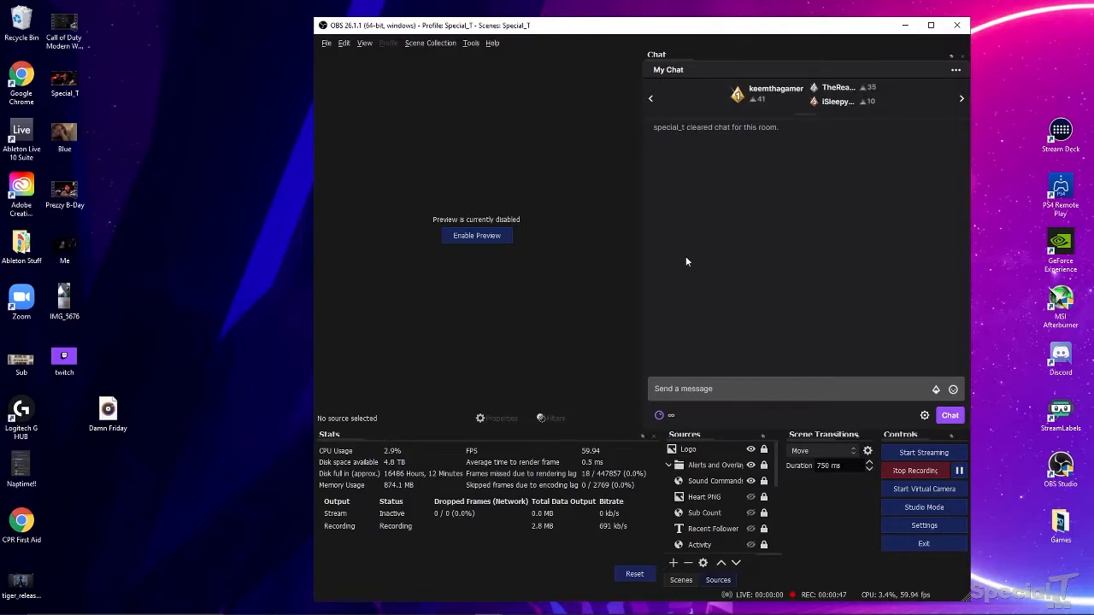
# - Minimize OBS Studio to reveal the desktop
pyautogui.click(906, 25)
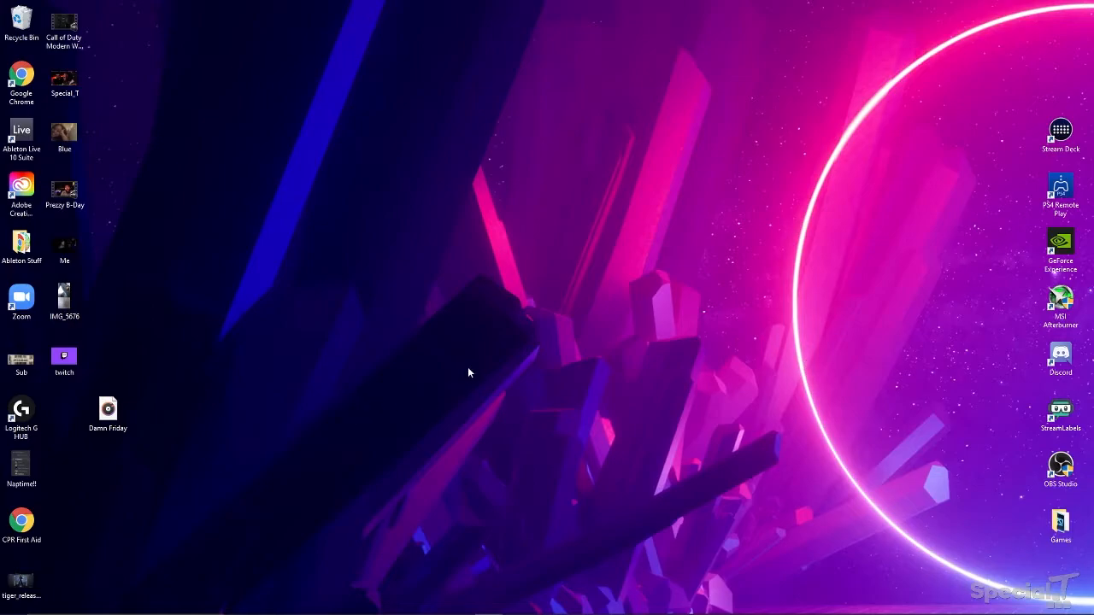
# - In Chrome, go from the StreamElements dashboard to the Stream store items page
pyautogui.click(389, 604)
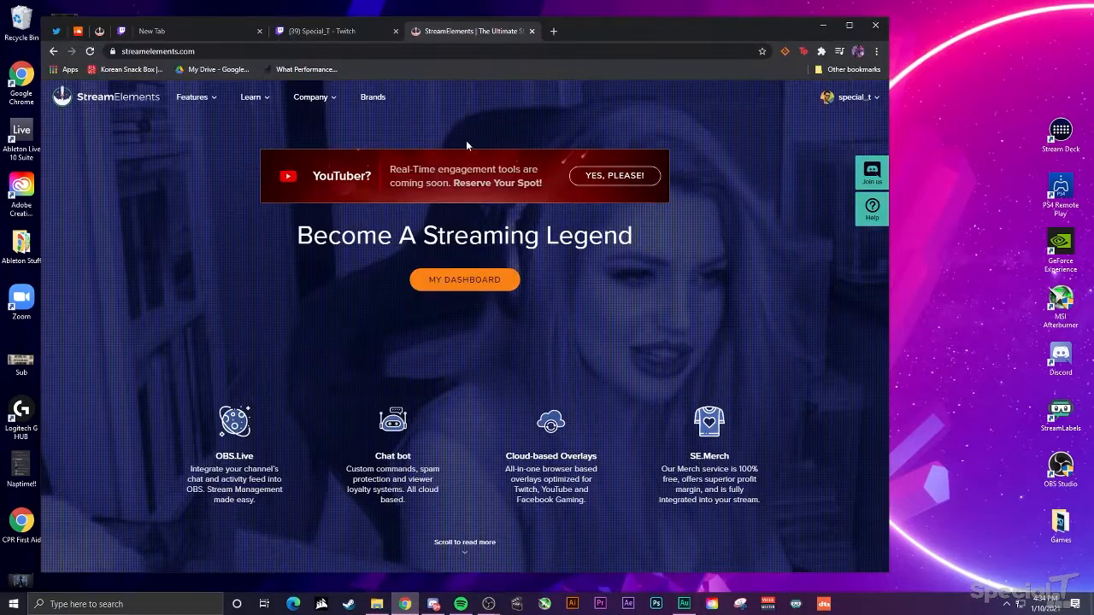
pyautogui.click(494, 282)
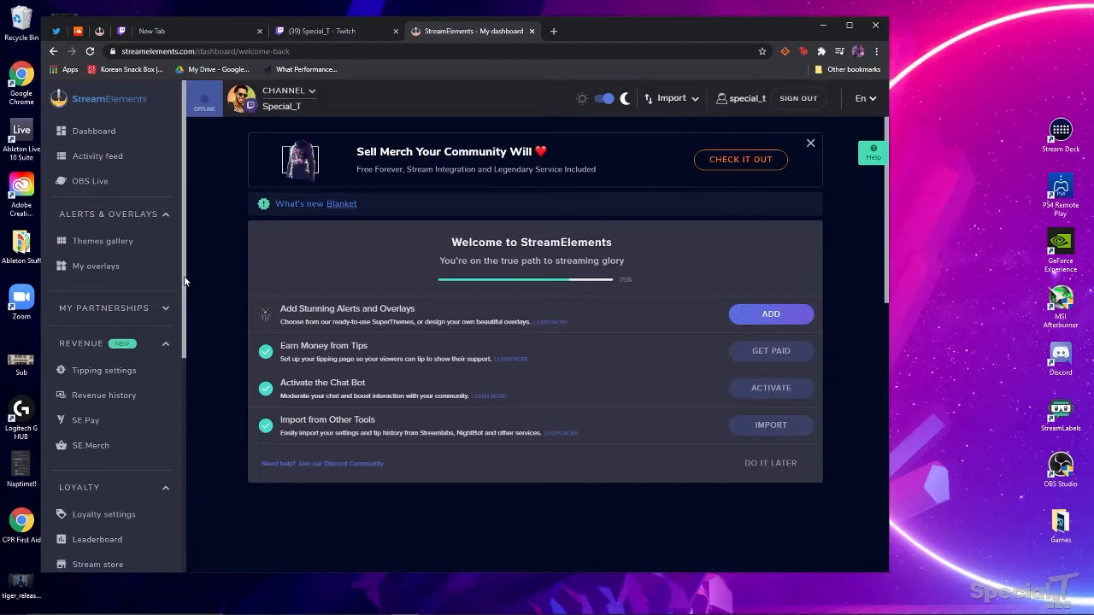
pyautogui.scroll(-2, 129, 325)
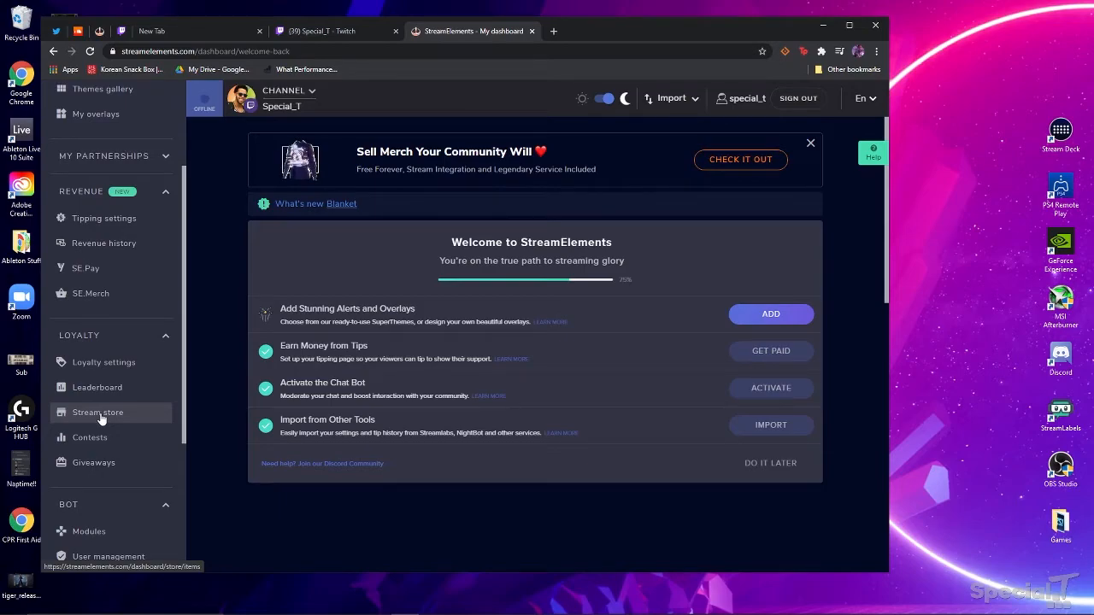
pyautogui.click(98, 414)
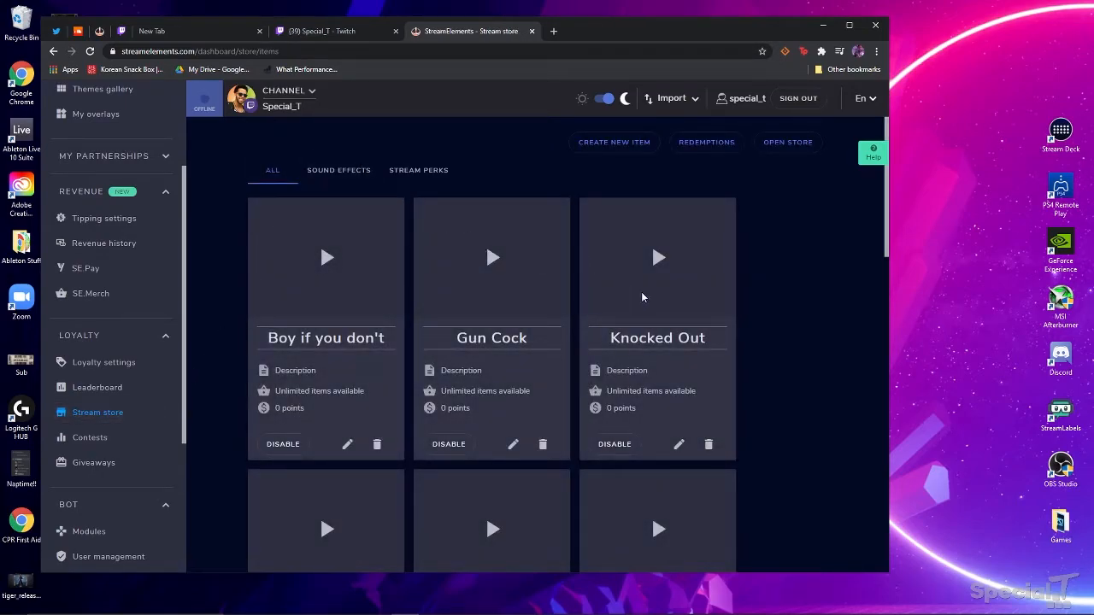
pyautogui.scroll(-12, 596, 293)
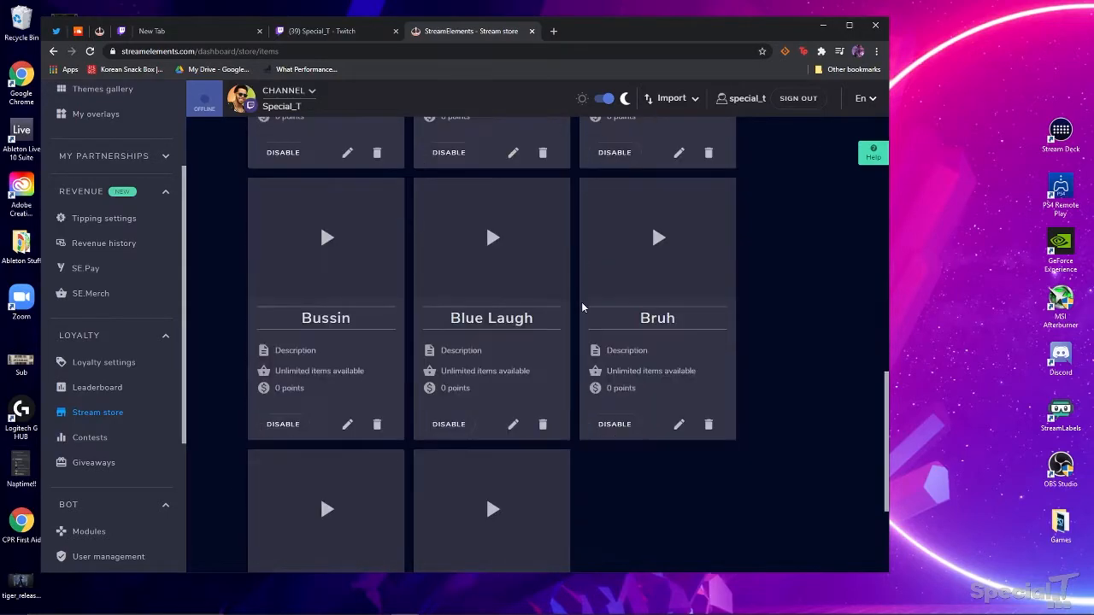
pyautogui.scroll(12, 590, 304)
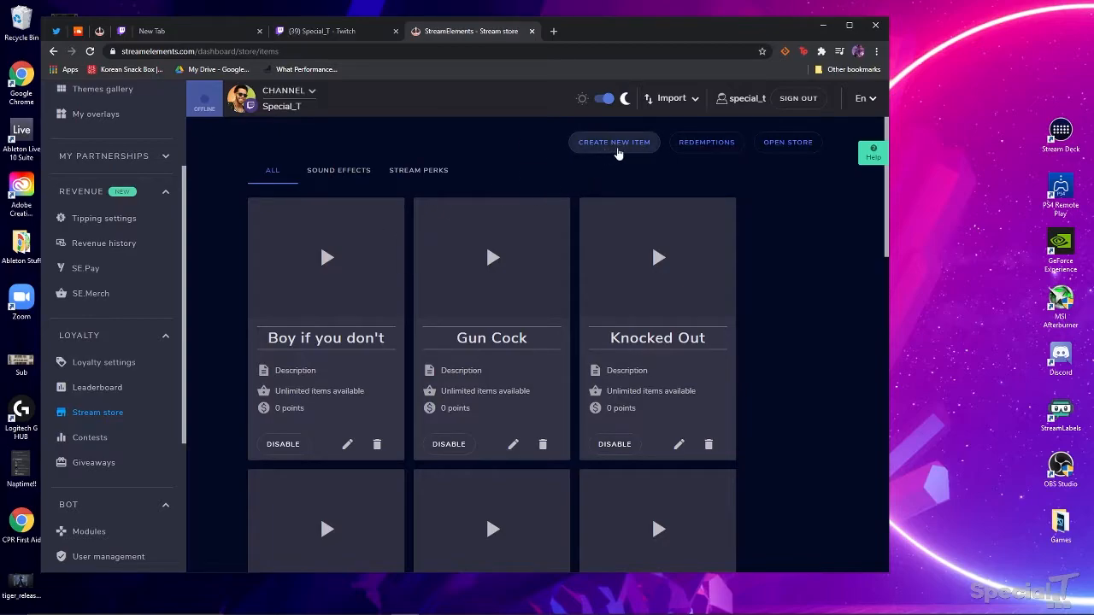
# - Create a Sound effects store item, delete its 'Item' placeholder name, and preview Damn Friday
pyautogui.click(630, 145)
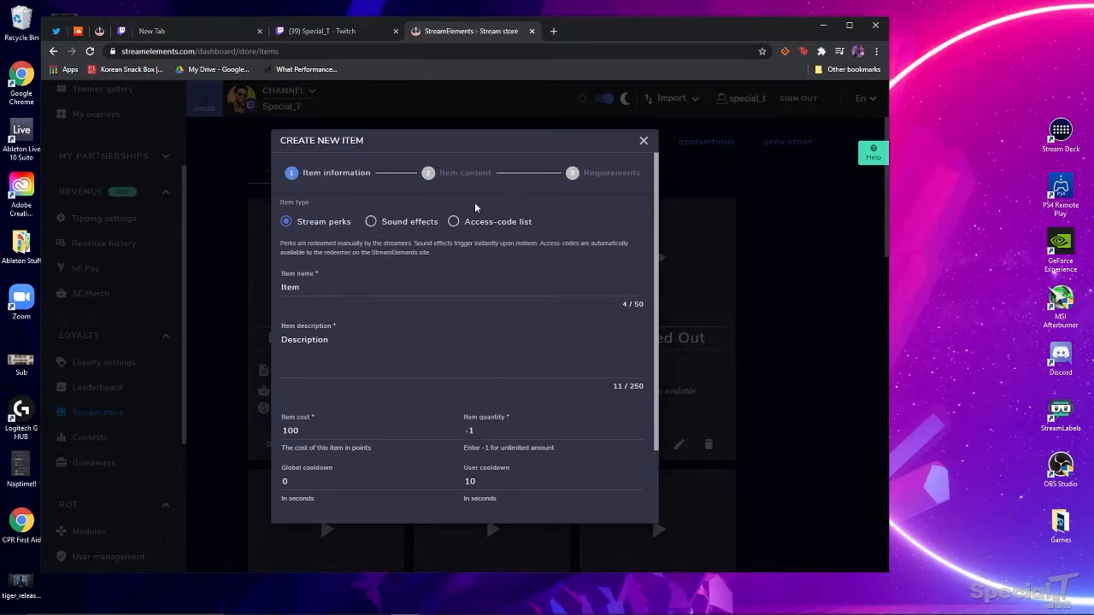
pyautogui.click(371, 222)
pyautogui.click(305, 291)
pyautogui.press('BackSpace')
pyautogui.press('BackSpace')
pyautogui.press('BackSpace')
pyautogui.press('BackSpace')
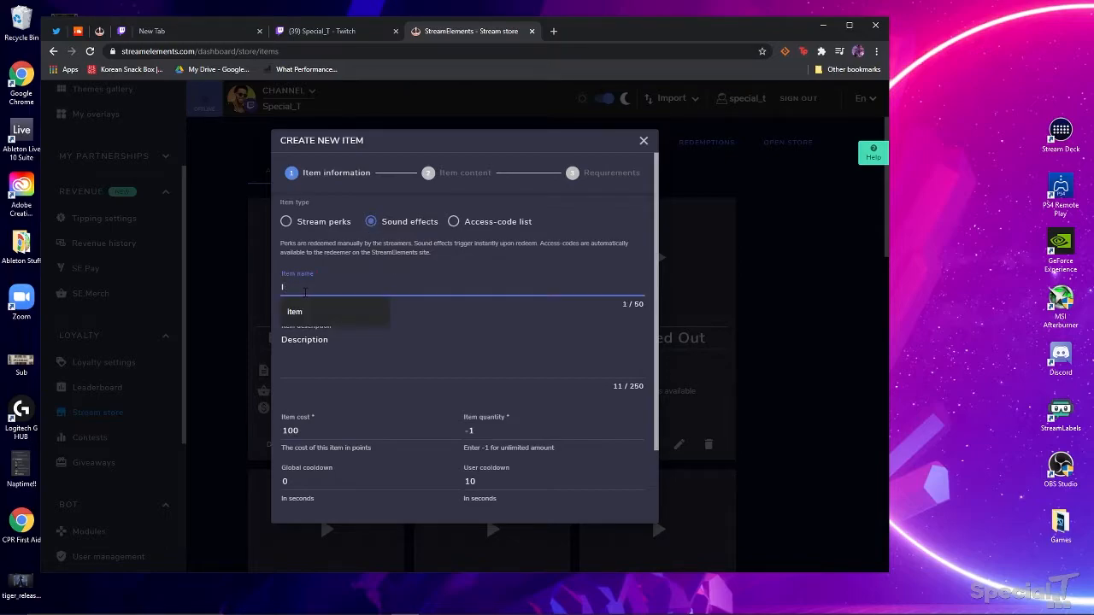
pyautogui.moveTo(635, 32); pyautogui.dragTo(759, 26)
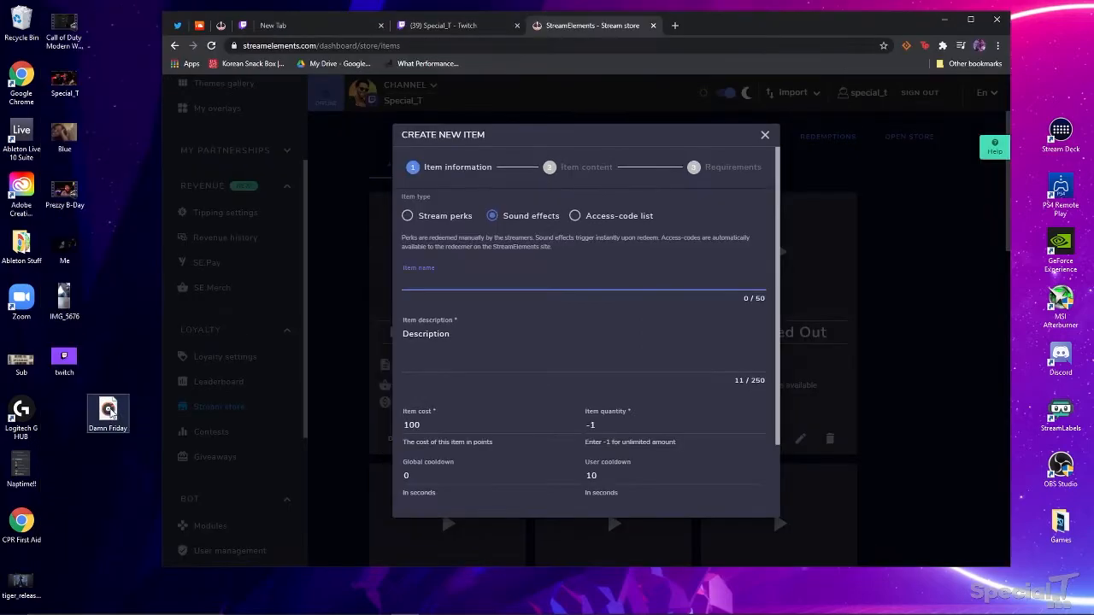
pyautogui.doubleClick(109, 410)
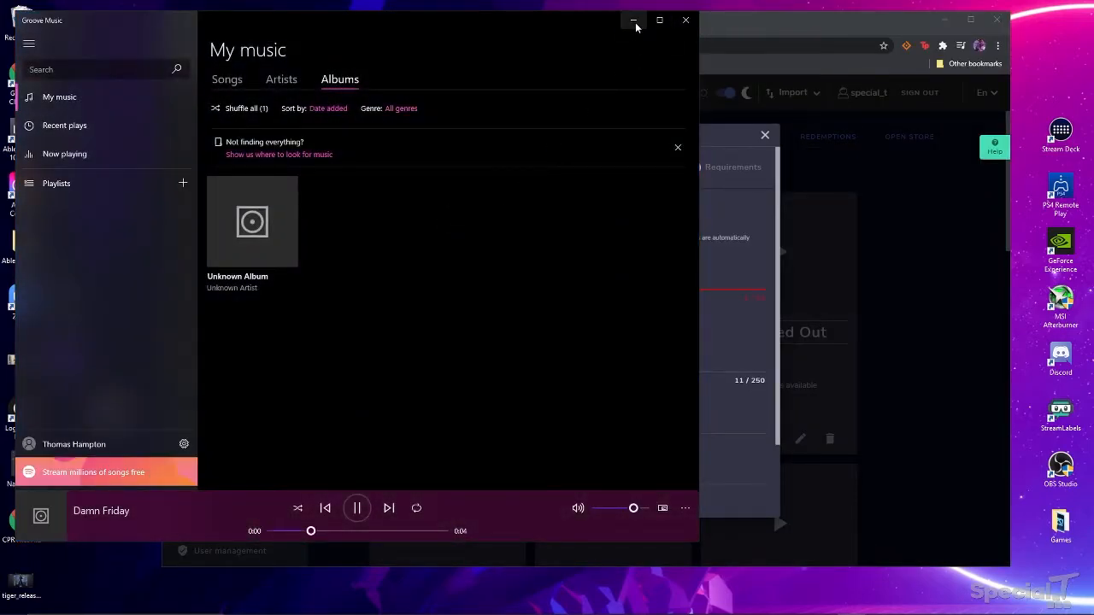
# - Name the store item 'Damn' and set its item cost to 0 points
pyautogui.click(637, 23)
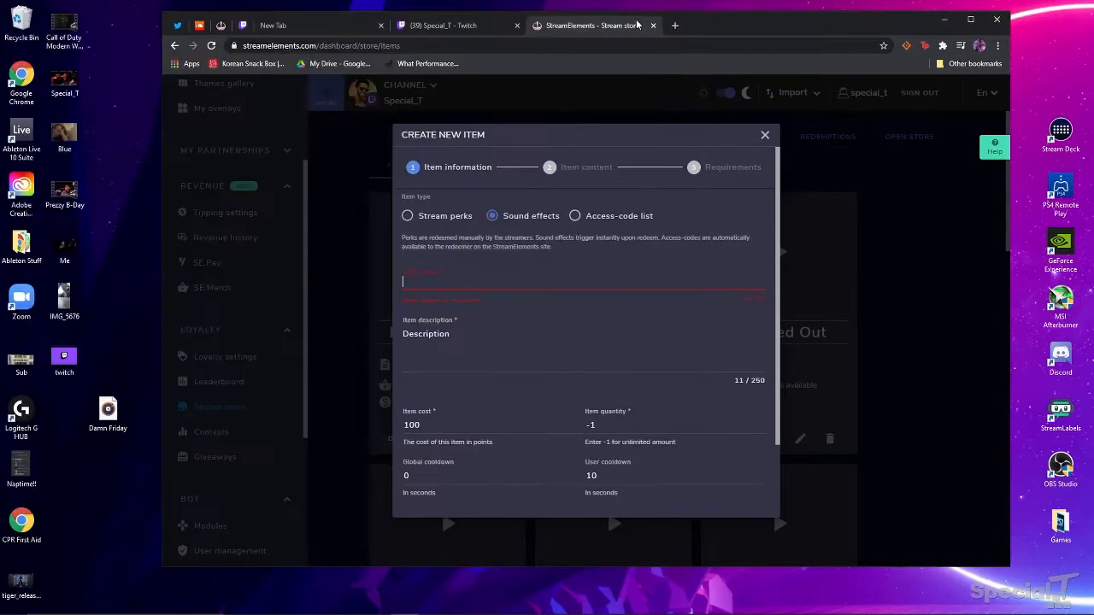
pyautogui.click(436, 285)
pyautogui.write('Damn')
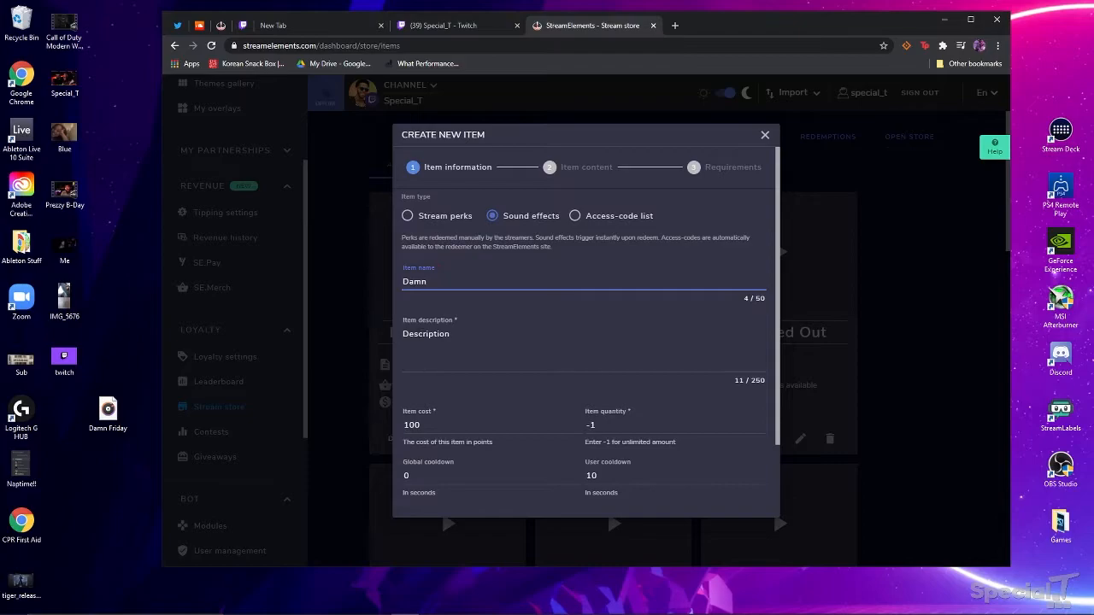
pyautogui.scroll(-2, 436, 332)
pyautogui.moveTo(421, 334); pyautogui.dragTo(390, 339)
pyautogui.write('0')
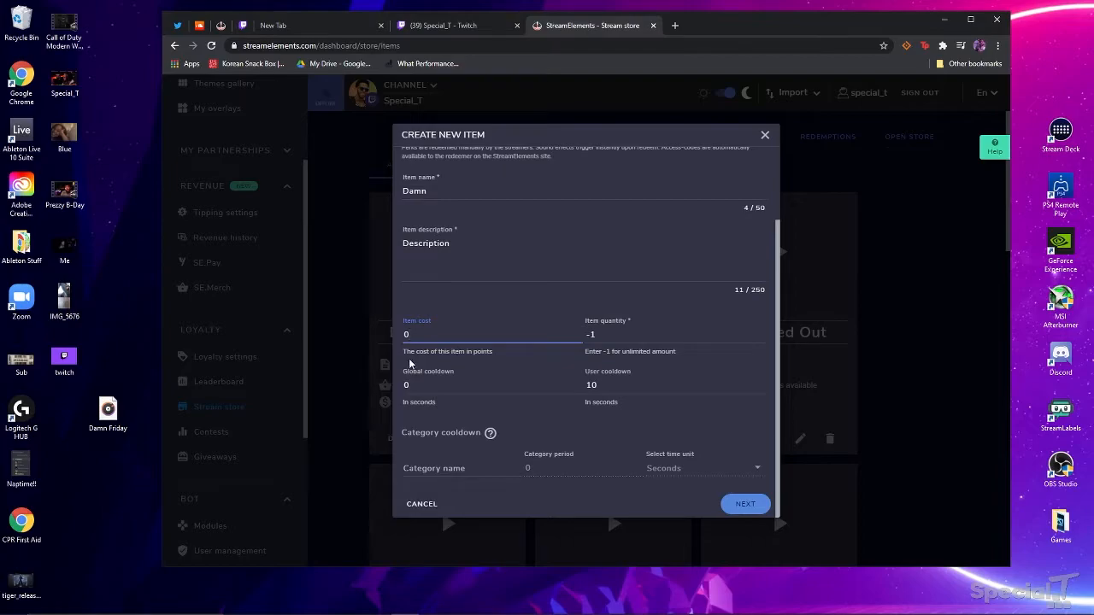
# - Assign the Damn item to the Sound Commands cooldown category
pyautogui.click(456, 468)
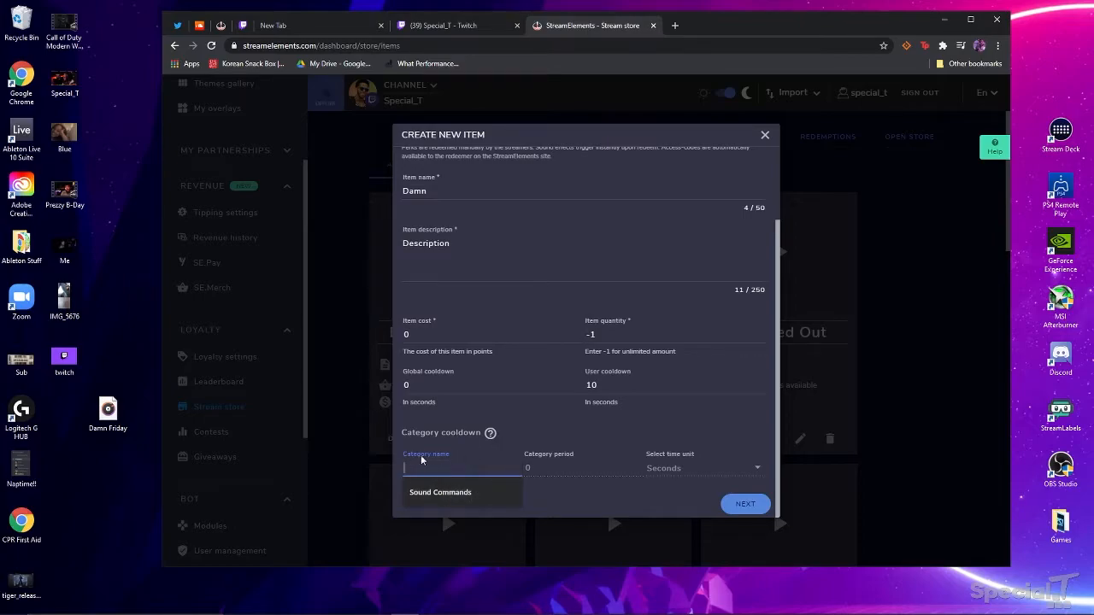
pyautogui.click(444, 494)
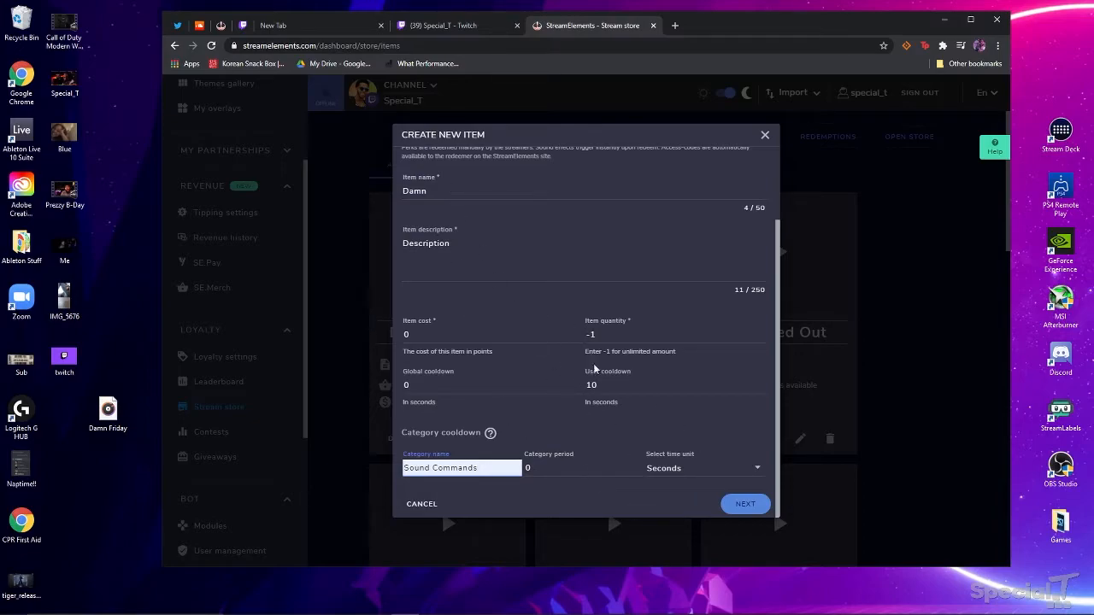
pyautogui.click(742, 506)
# - Upload Damn Friday.mp3 from the desktop and attach it as the item's sound
pyautogui.click(744, 506)
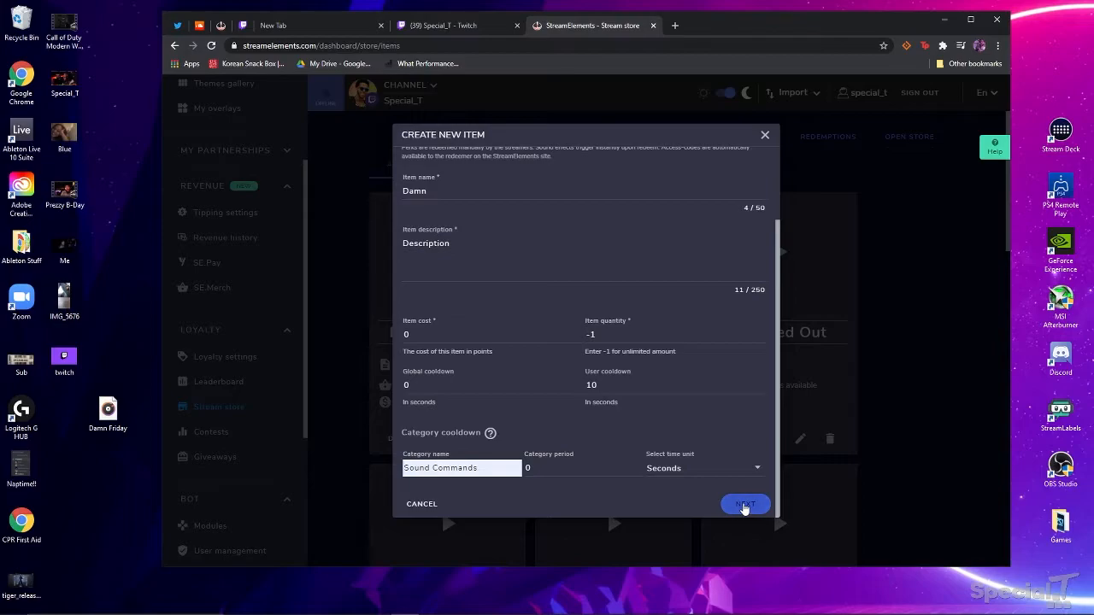
pyautogui.click(436, 330)
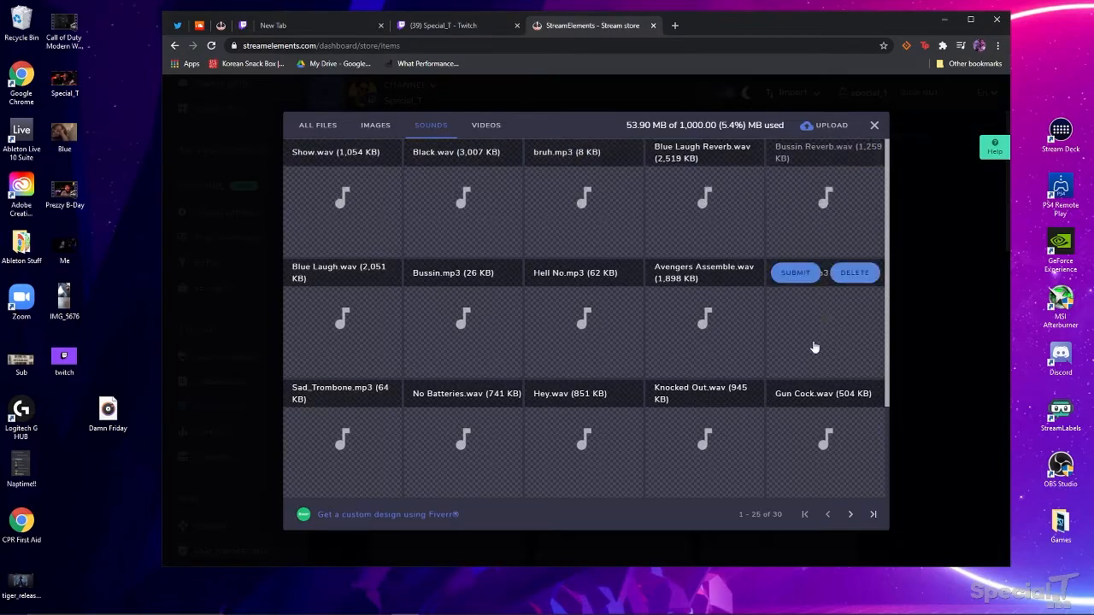
pyautogui.scroll(-2, 595, 376)
pyautogui.scroll(2, 344, 188)
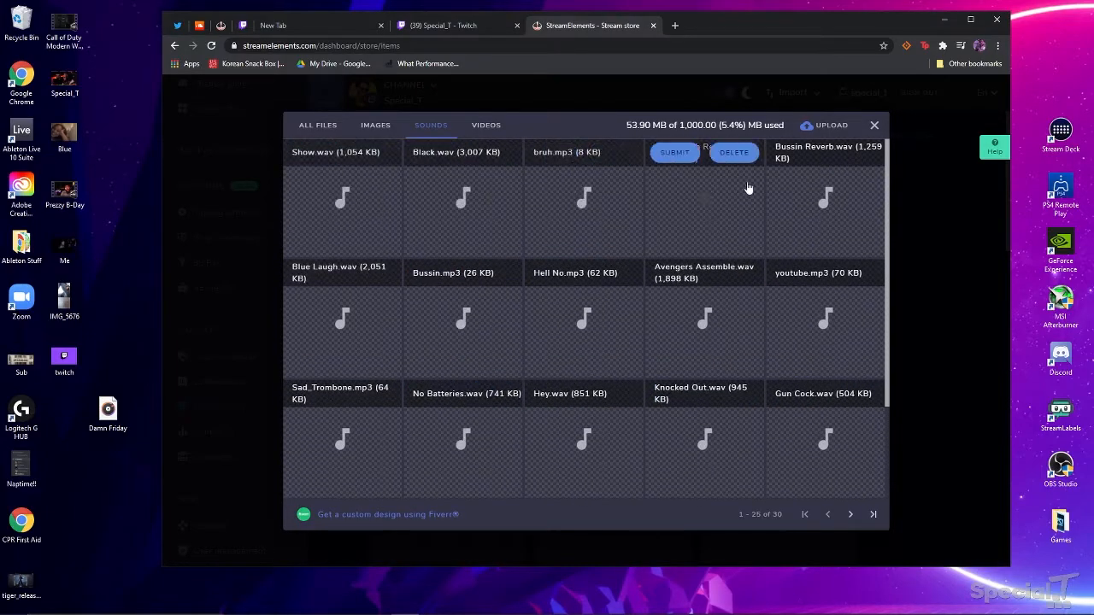
pyautogui.click(816, 126)
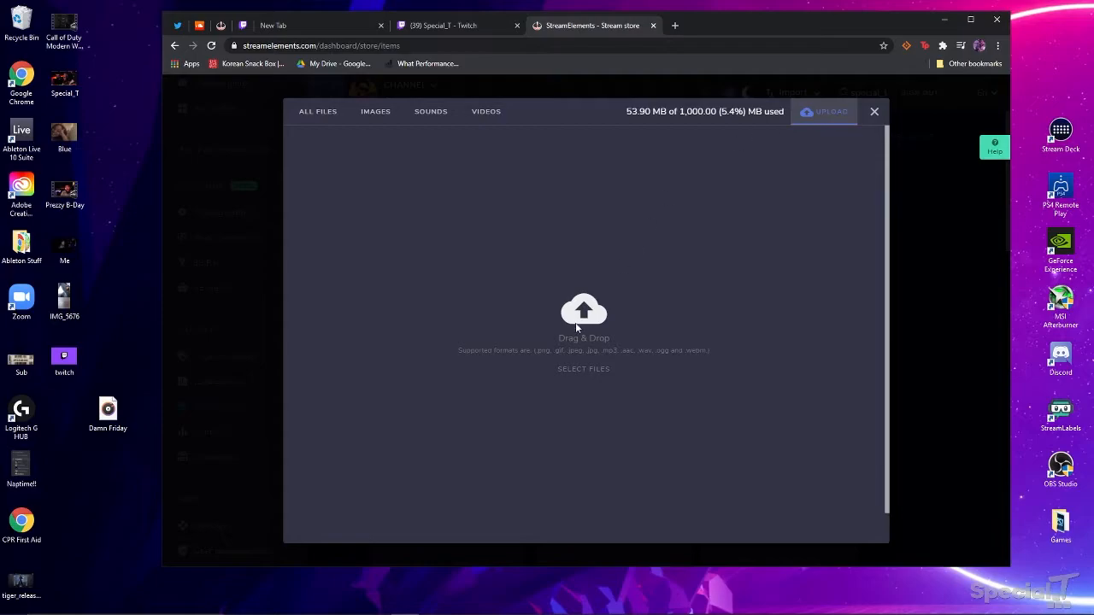
pyautogui.moveTo(108, 414); pyautogui.dragTo(596, 314)
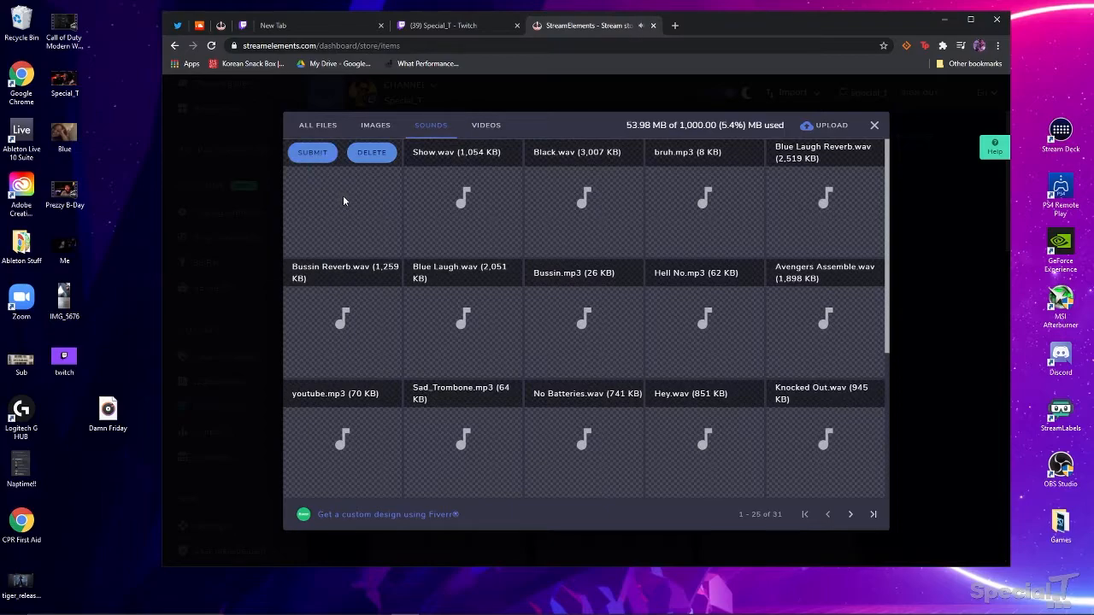
pyautogui.click(312, 152)
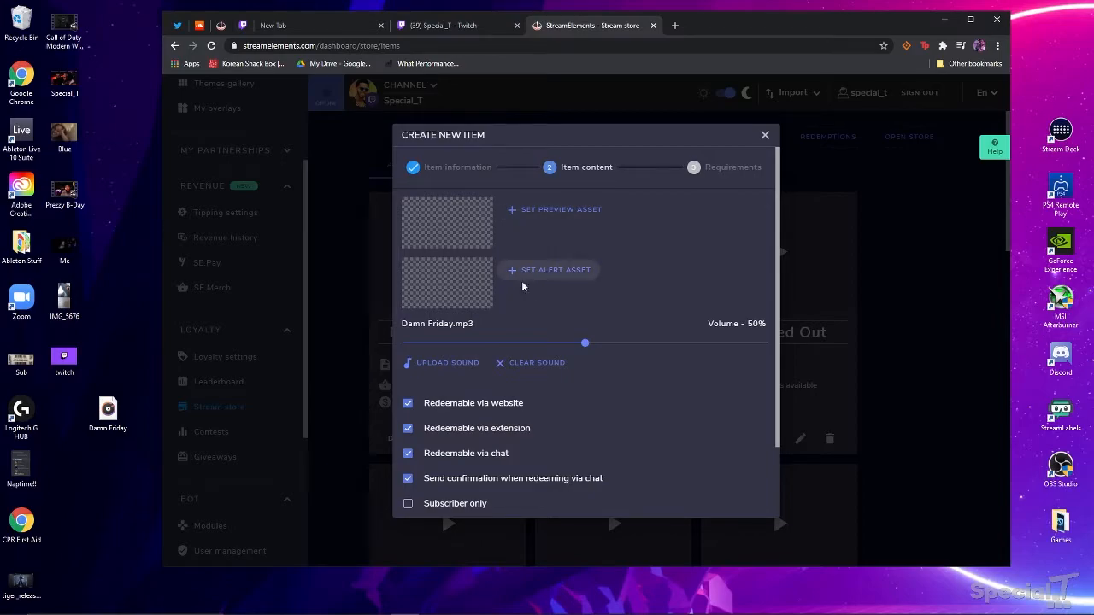
# - Untick website, extension and confirmation options so the item redeems via chat only
pyautogui.scroll(-1, 484, 338)
pyautogui.click(409, 317)
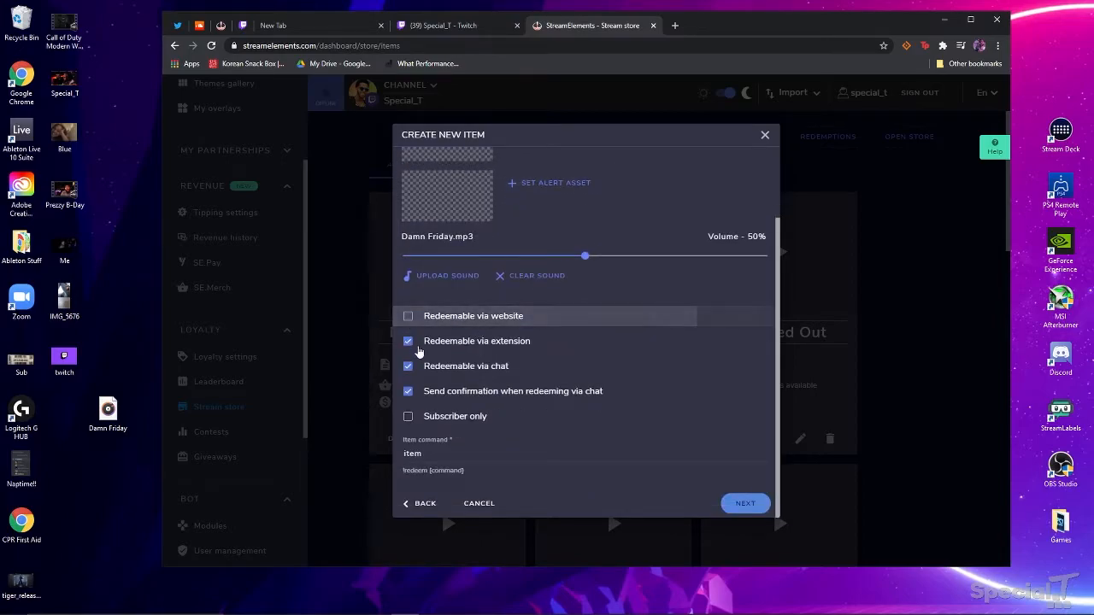
pyautogui.click(409, 342)
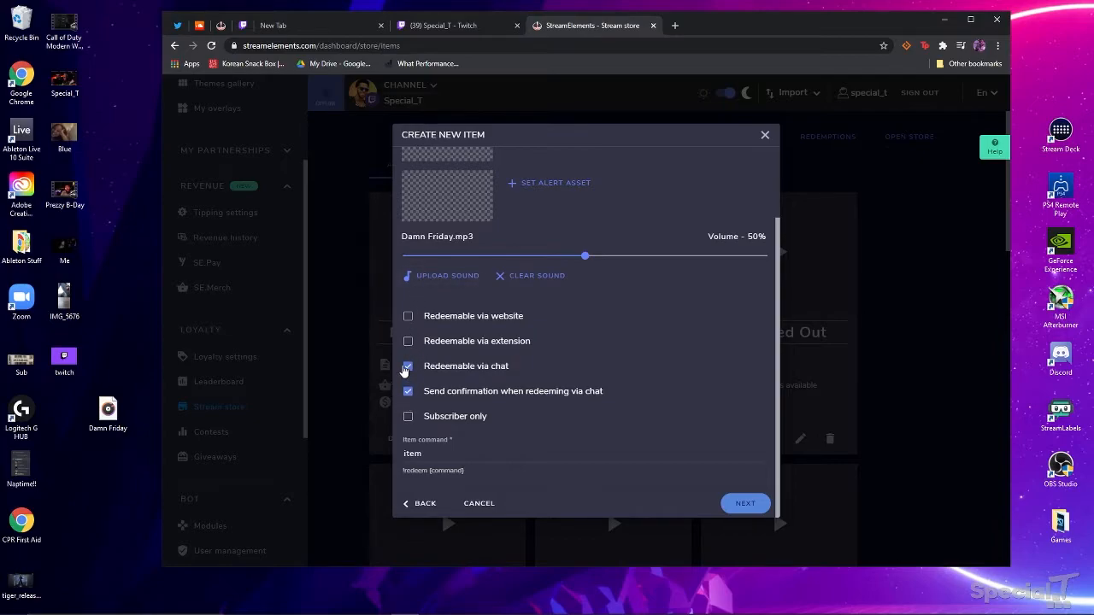
pyautogui.click(409, 392)
# - Set the item command to 'Damn' and raise the sound volume to 64%
pyautogui.click(453, 447)
pyautogui.press('BackSpace')
pyautogui.press('BackSpace')
pyautogui.press('BackSpace')
pyautogui.press('BackSpace')
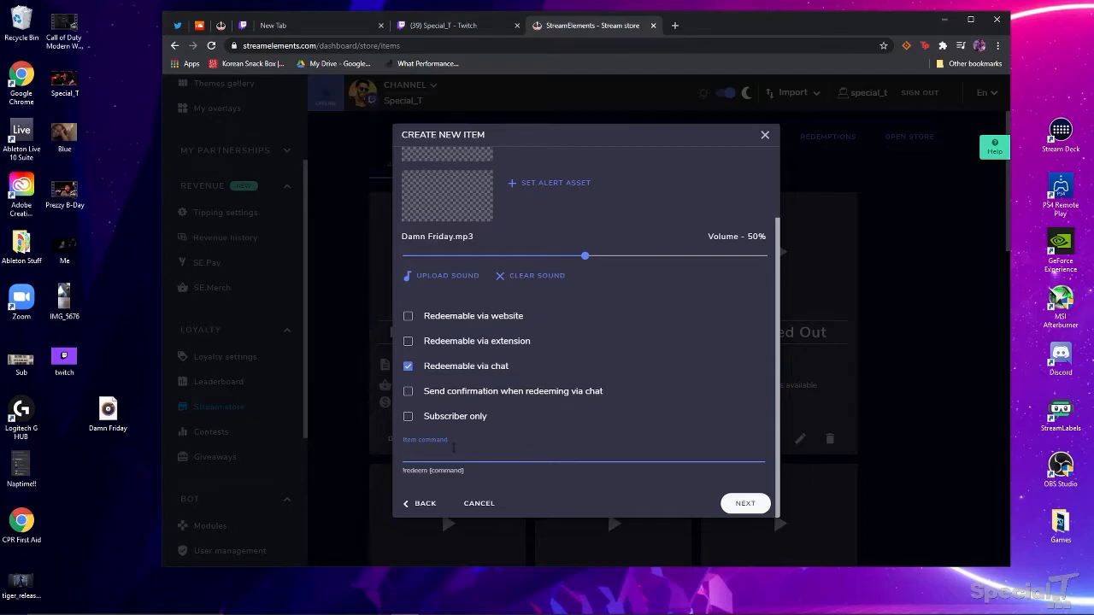
pyautogui.write('Damn')
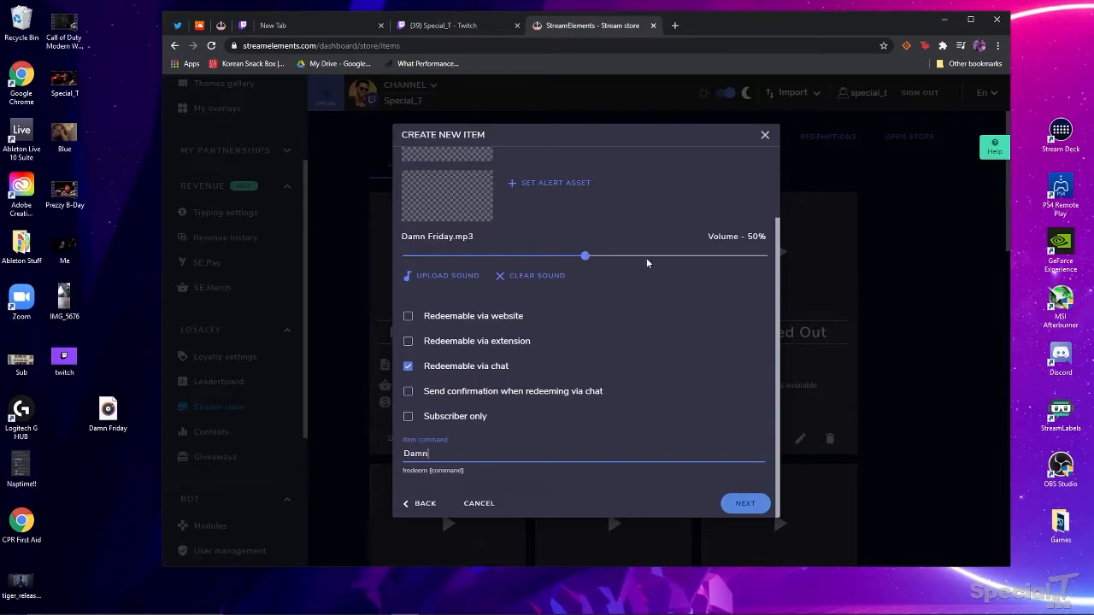
pyautogui.moveTo(585, 258); pyautogui.dragTo(629, 260)
pyautogui.moveTo(634, 259); pyautogui.dragTo(640, 256)
# - Save the Damn item and check it appears in the Stream store list at 0 points
pyautogui.click(746, 503)
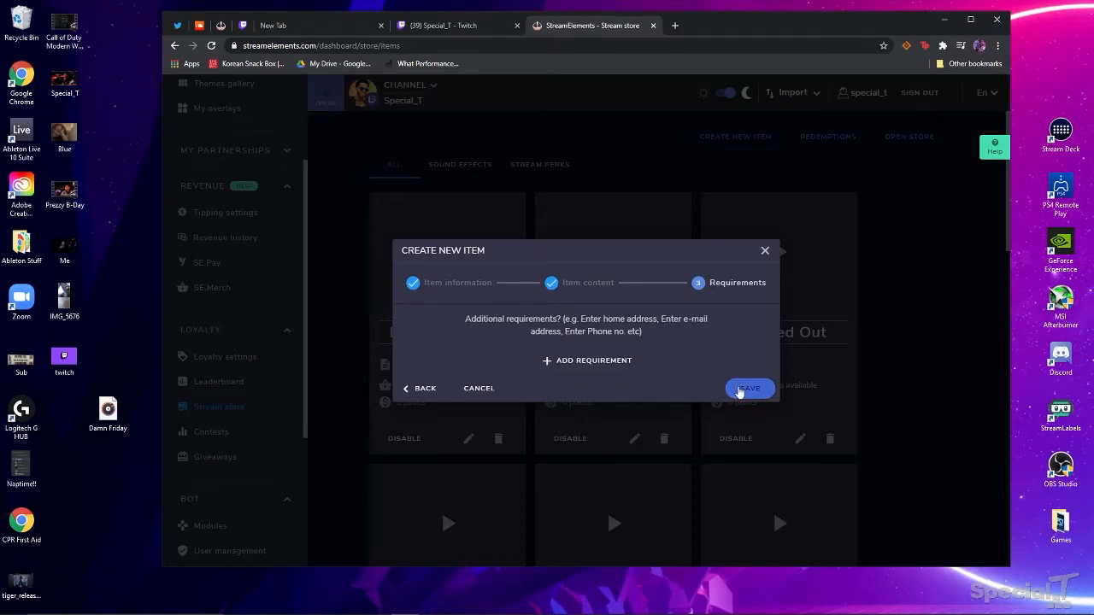
pyautogui.click(741, 391)
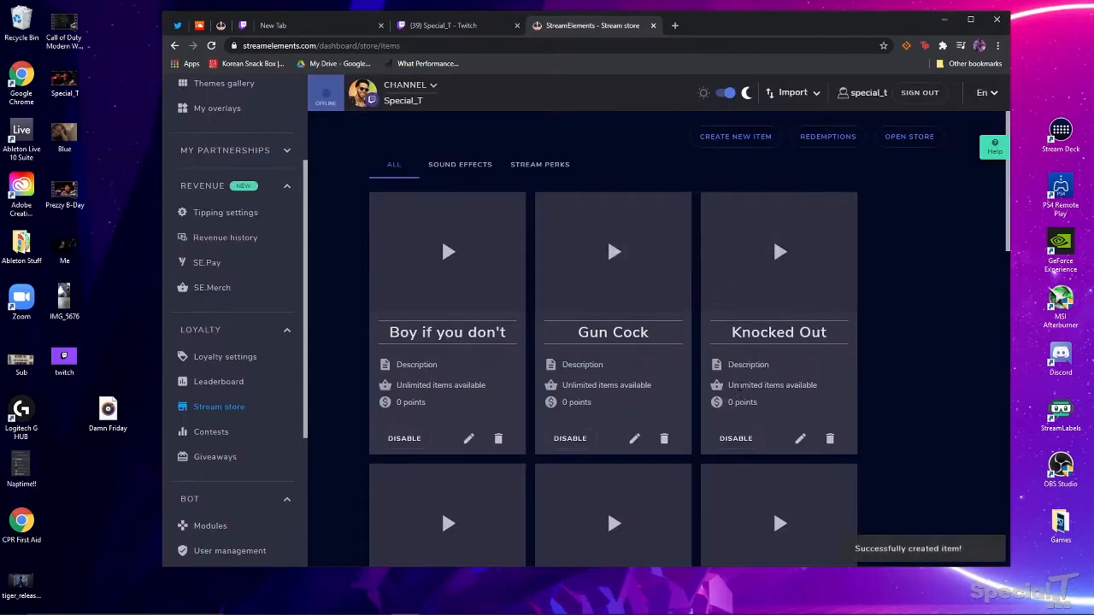
pyautogui.scroll(-5, 780, 308)
pyautogui.scroll(5, 776, 290)
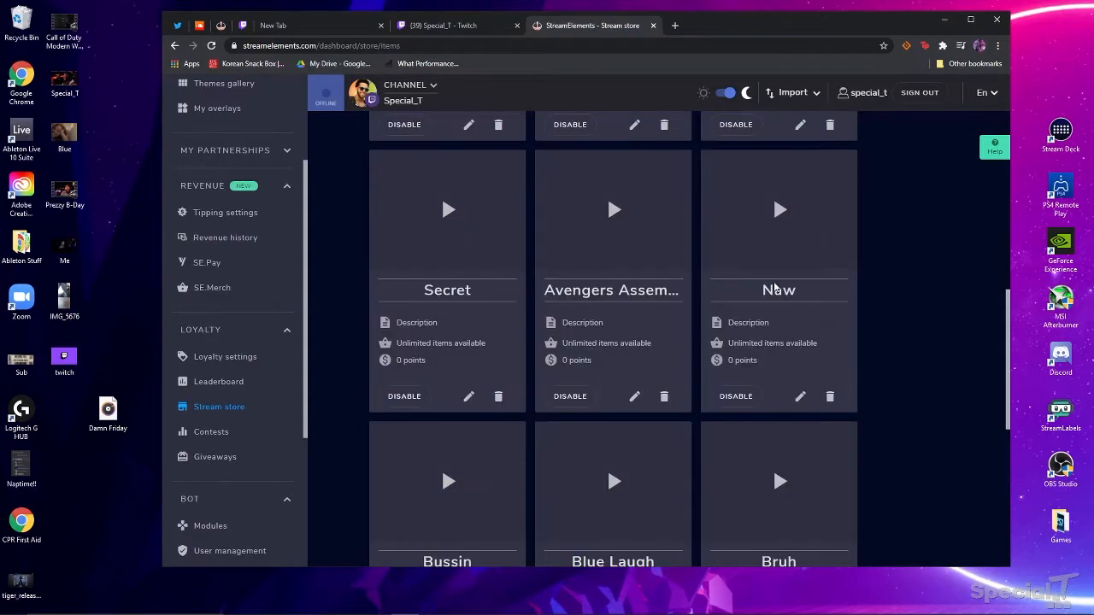
pyautogui.scroll(-5, 778, 282)
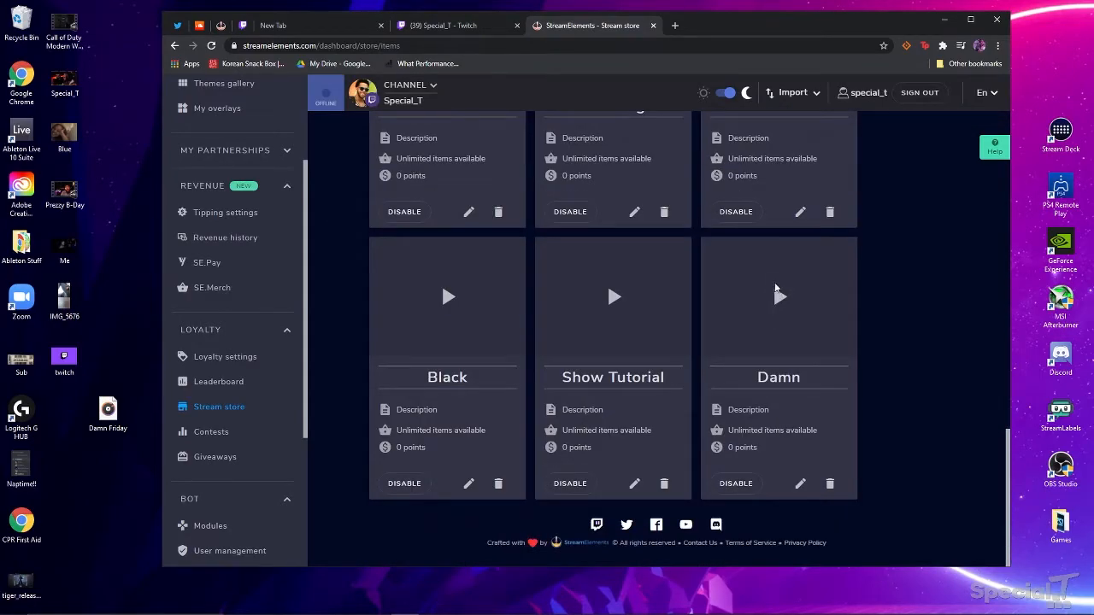
pyautogui.moveTo(685, 612)
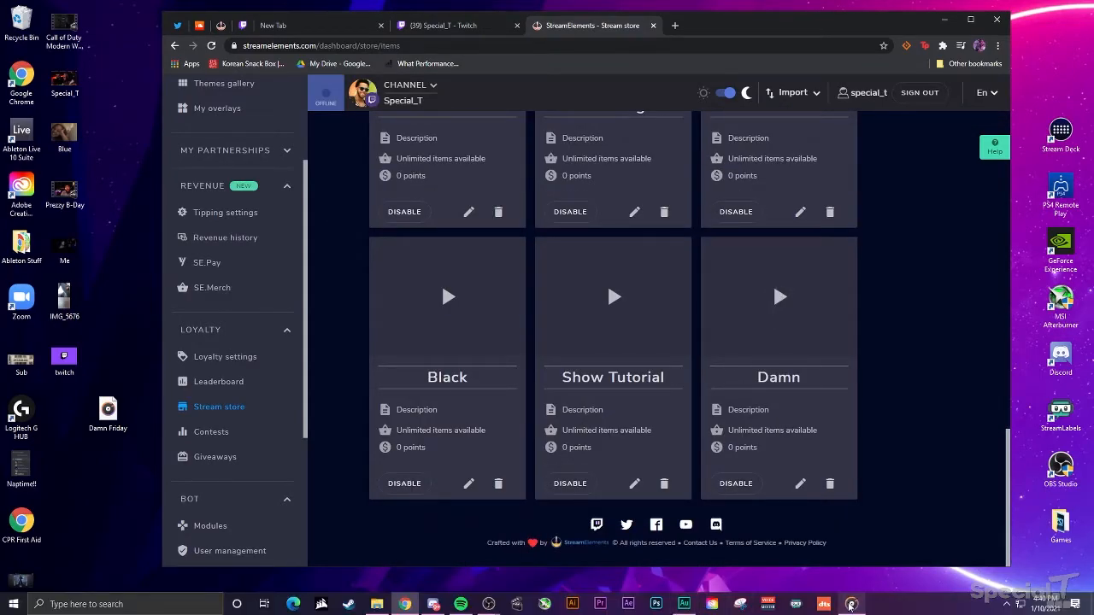
# - Add an OBS browser source named 'SC 2' and delete its default URL
pyautogui.moveTo(489, 603)
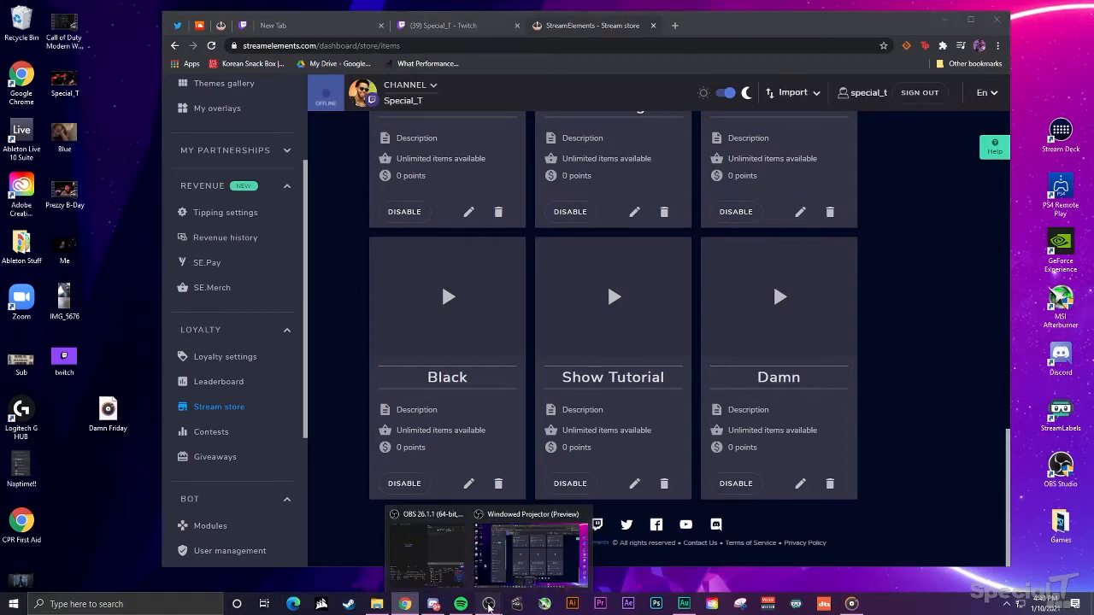
pyautogui.click(430, 554)
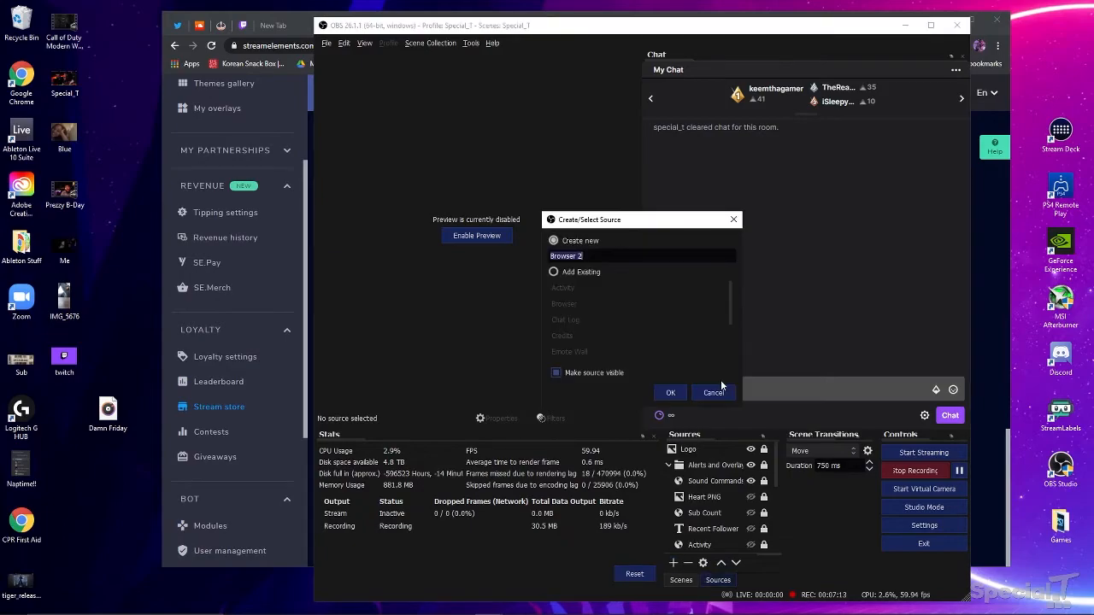
pyautogui.write('SC 2')
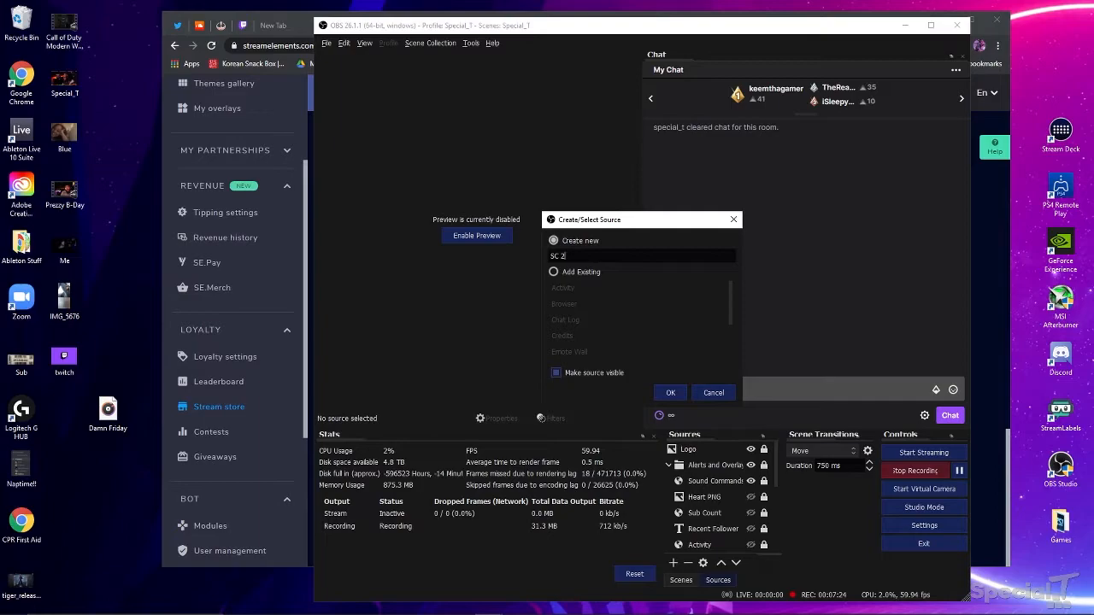
pyautogui.press('Return')
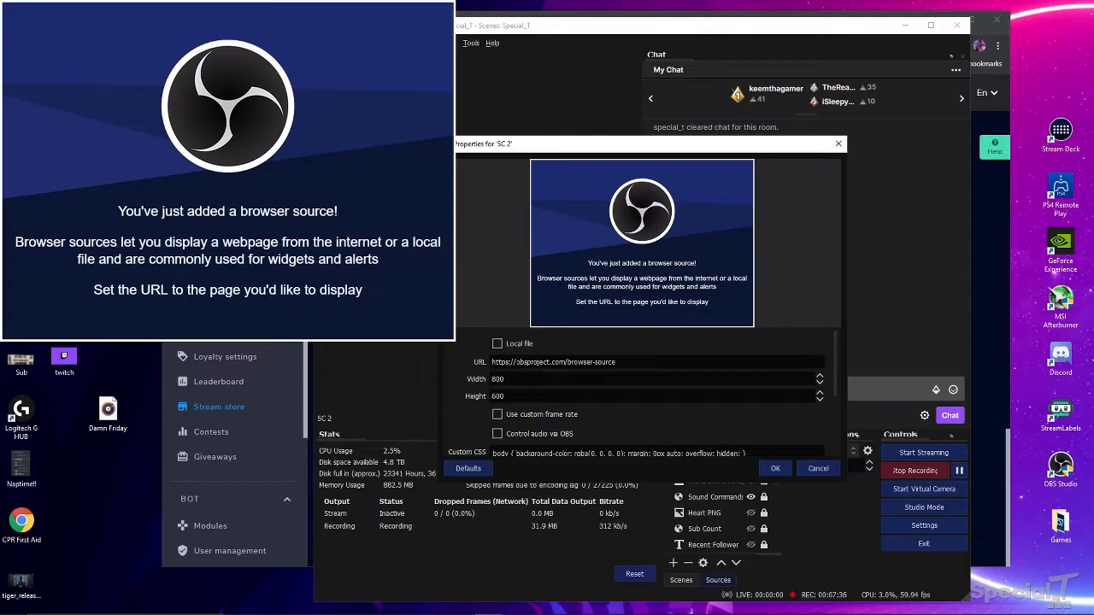
pyautogui.moveTo(619, 363); pyautogui.dragTo(487, 368)
pyautogui.press('BackSpace')
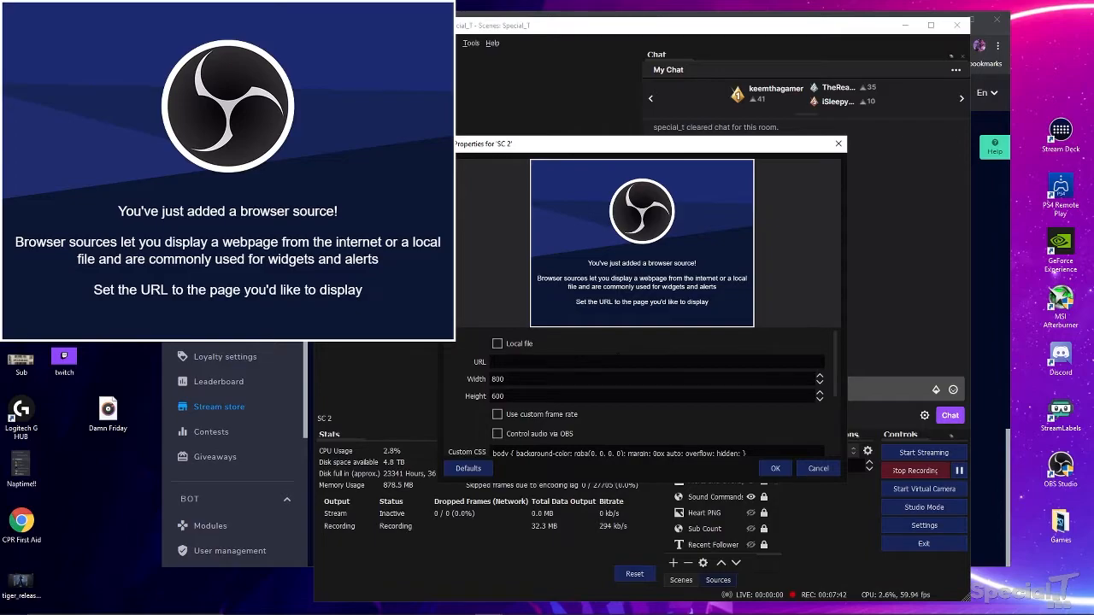
pyautogui.moveTo(407, 609)
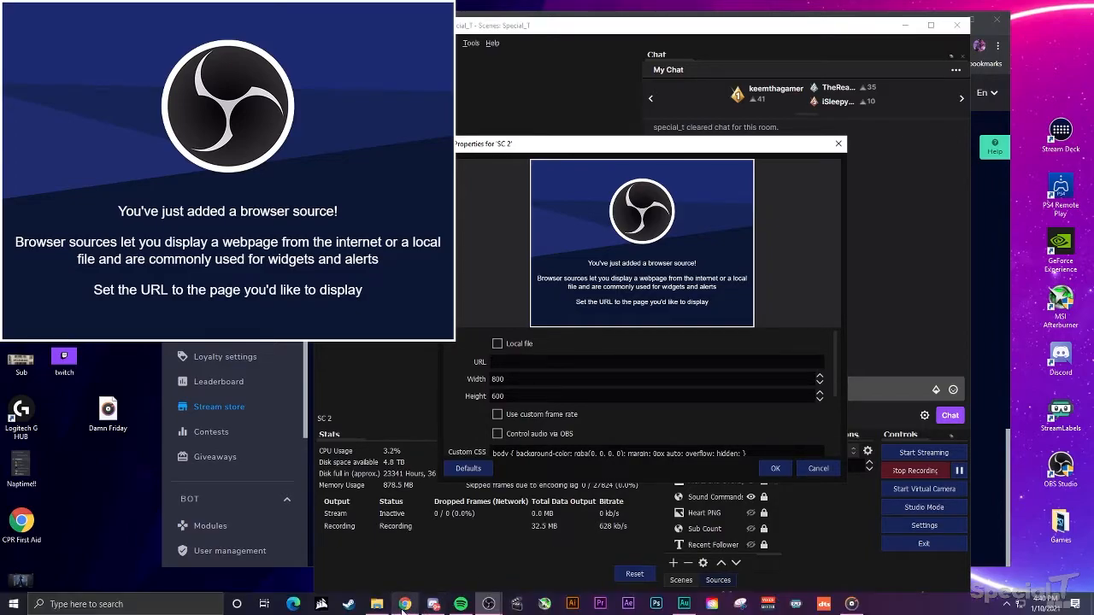
# - Create a blank StreamElements overlay at the default resolution and open it in the editor
pyautogui.click(405, 605)
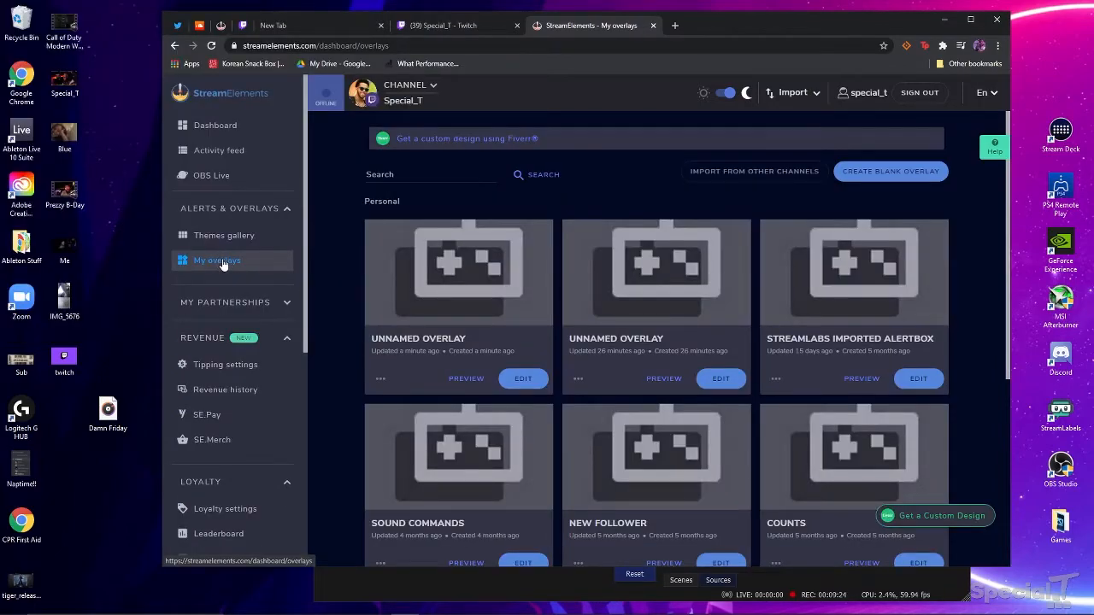
pyautogui.click(907, 172)
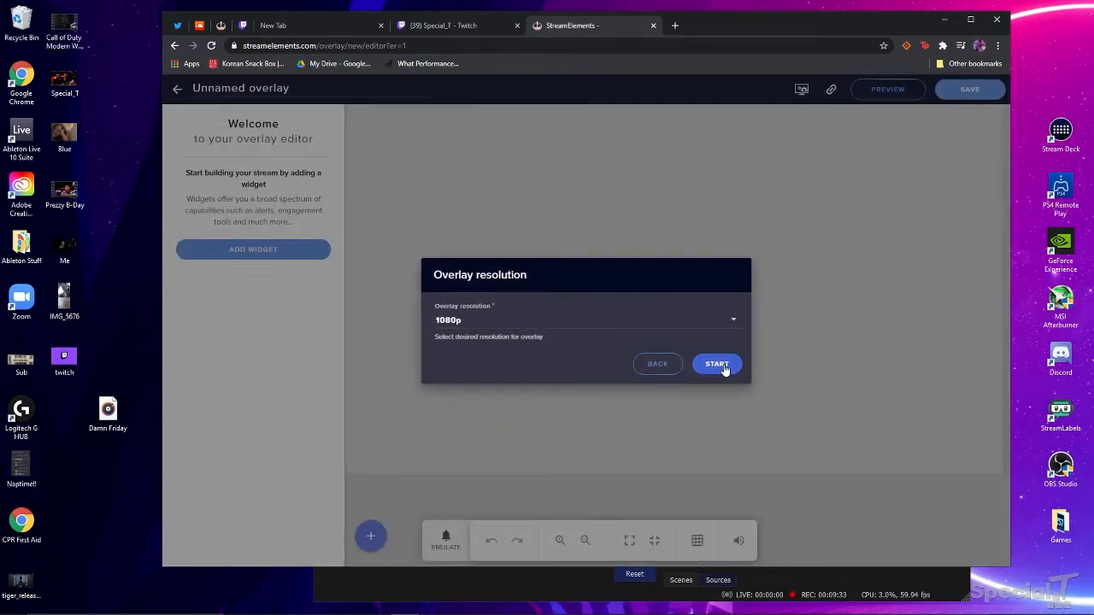
pyautogui.click(724, 366)
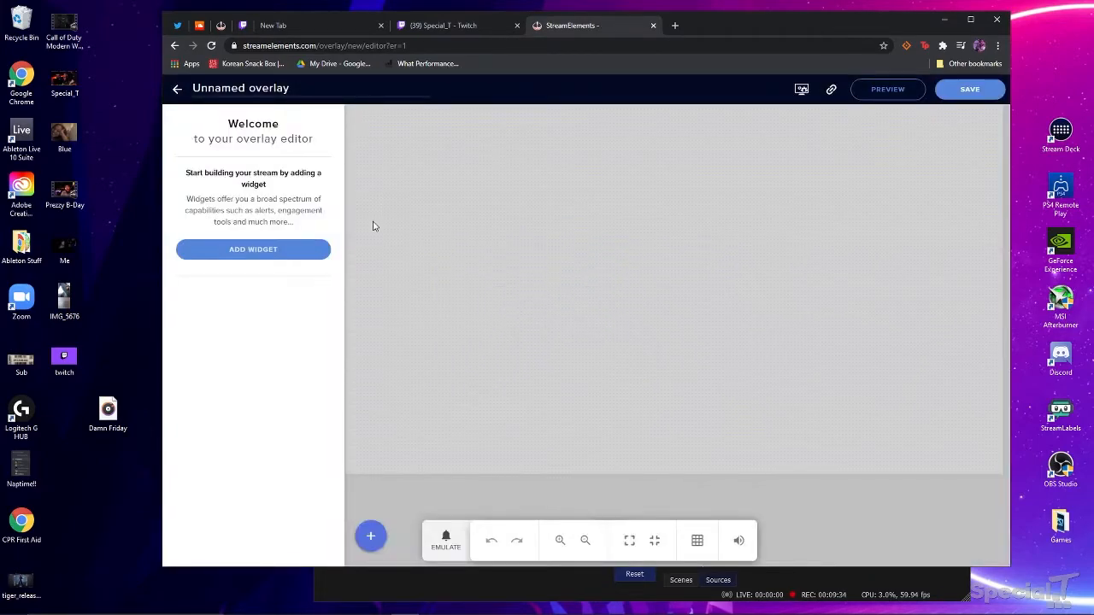
# - Add a Store redemptions alert widget to the overlay
pyautogui.click(242, 255)
pyautogui.click(407, 279)
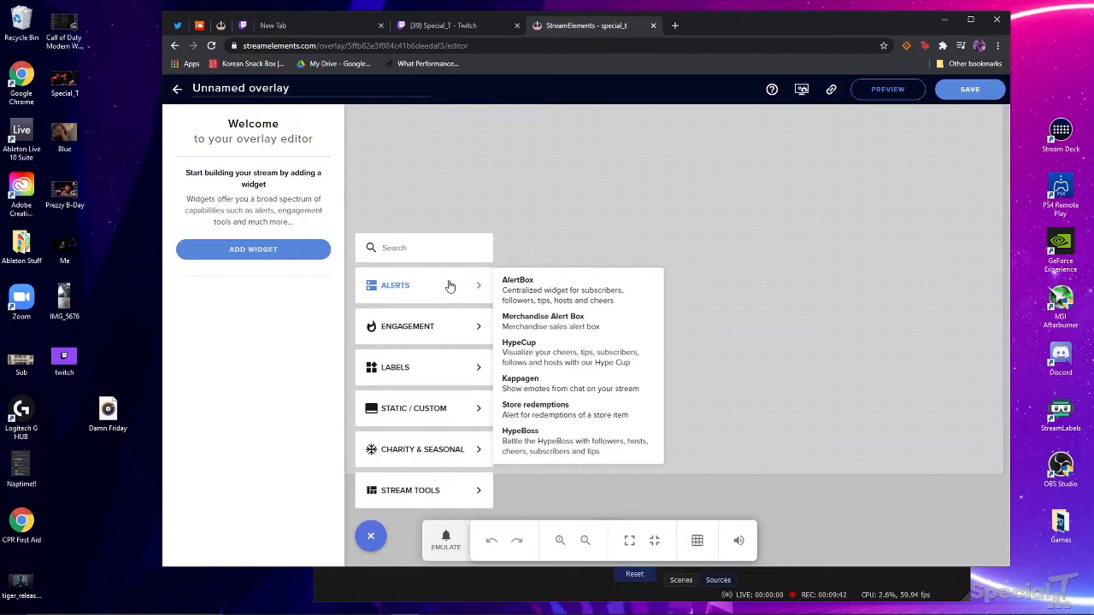
pyautogui.click(569, 423)
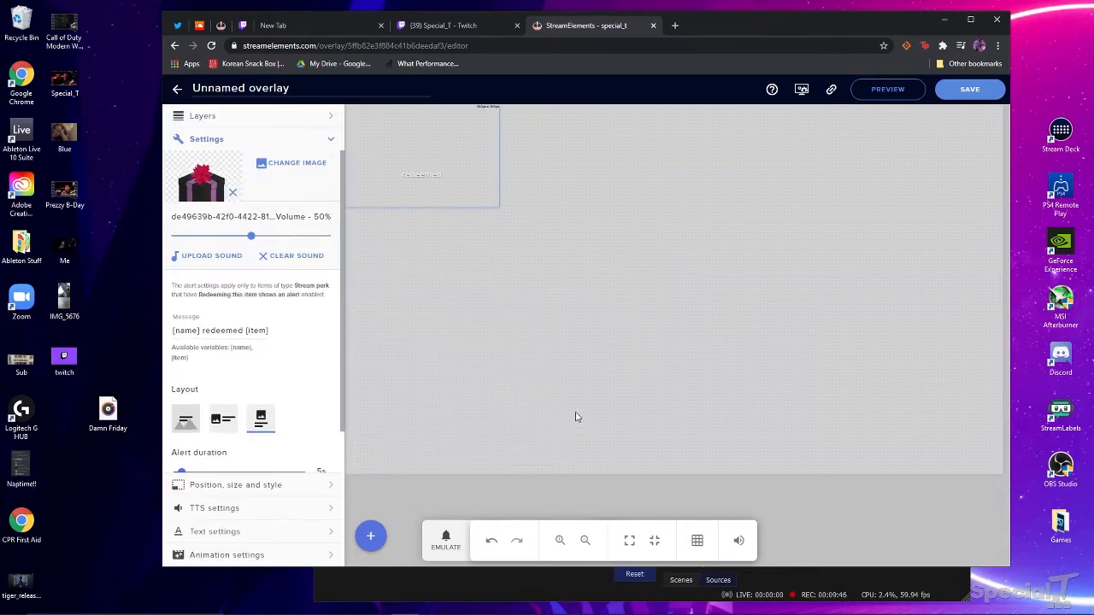
# - Remove the alert's default gift image and delete its default message text
pyautogui.click(234, 196)
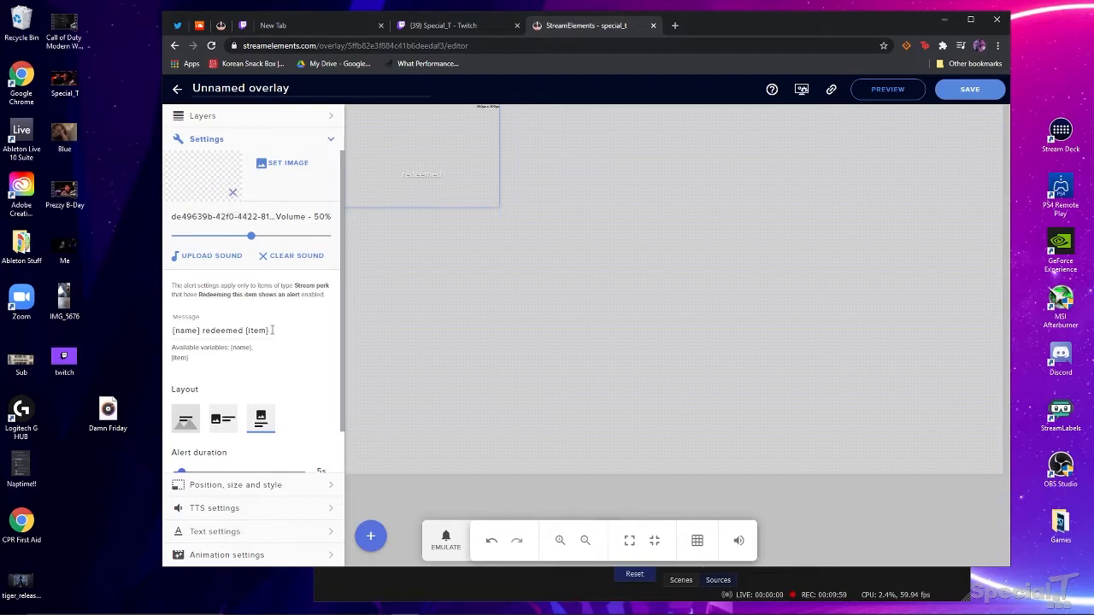
pyautogui.moveTo(271, 331); pyautogui.dragTo(140, 331)
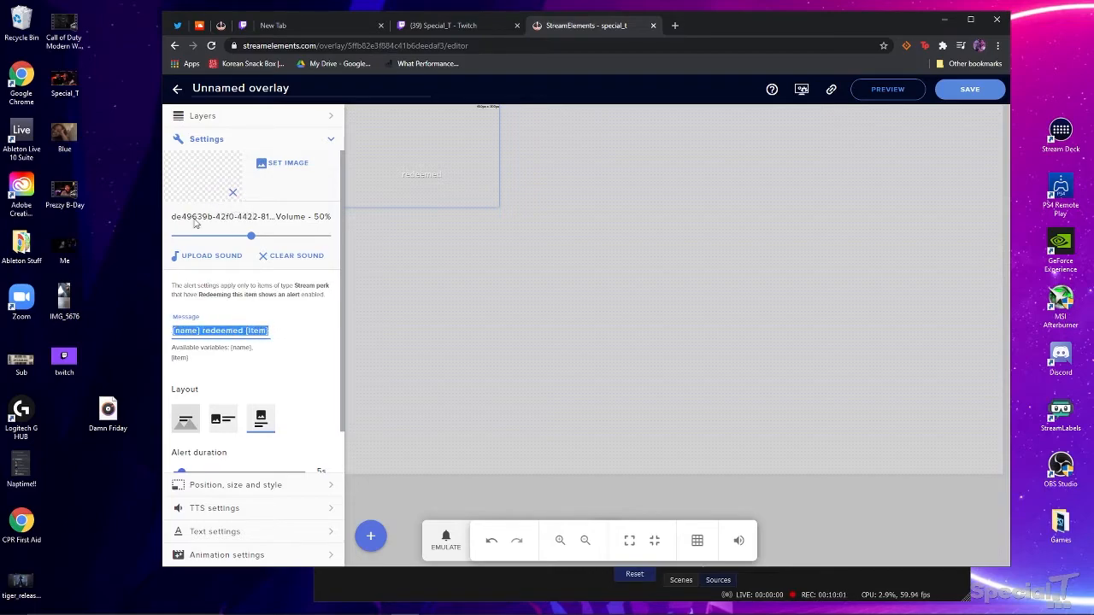
pyautogui.press('BackSpace')
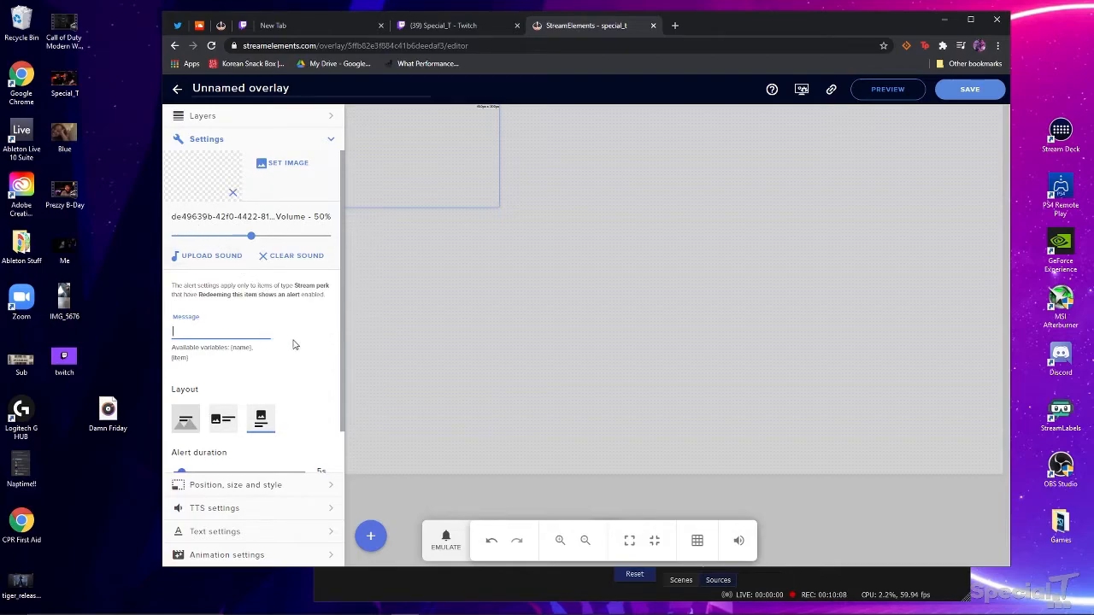
pyautogui.scroll(-1, 312, 353)
pyautogui.scroll(1, 278, 288)
# - Save the overlay under the name 'sc 2' and copy its overlay URL
pyautogui.click(968, 90)
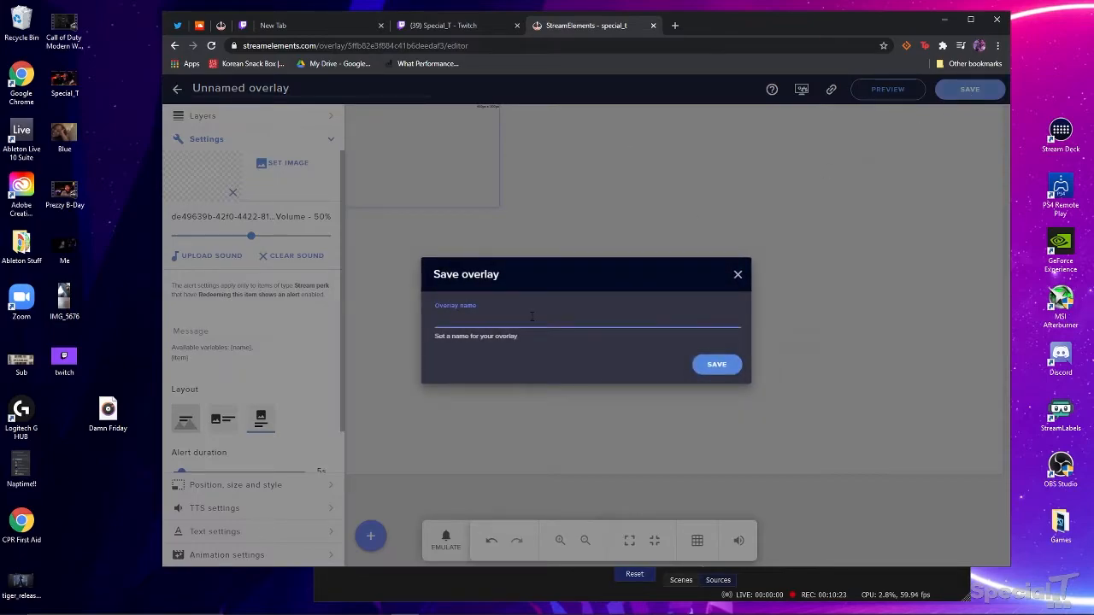
pyautogui.write('sc 2')
pyautogui.press('Return')
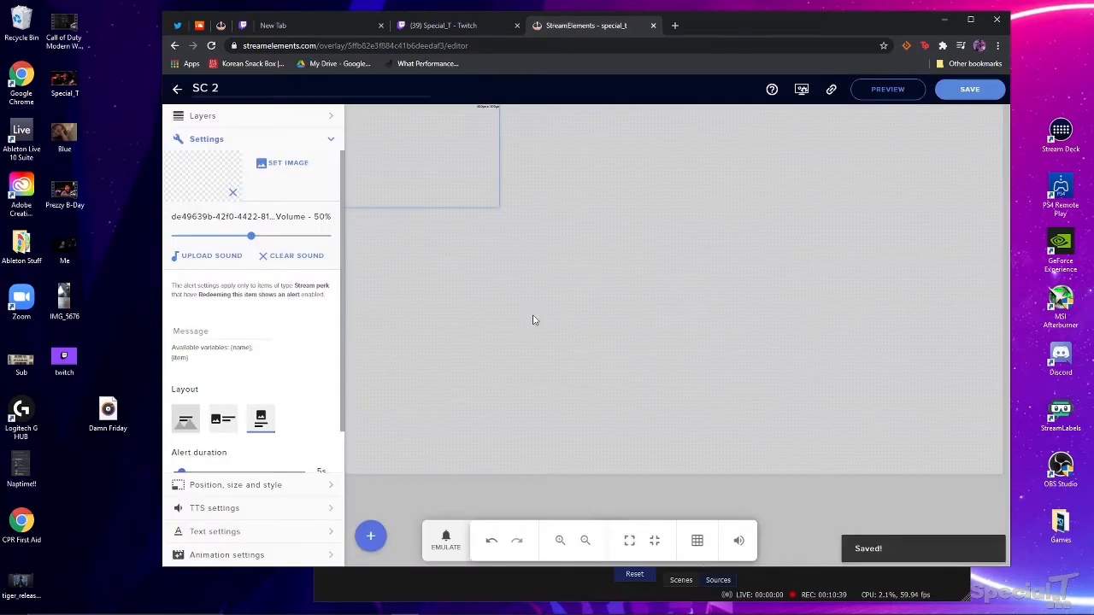
pyautogui.click(832, 90)
pyautogui.click(502, 599)
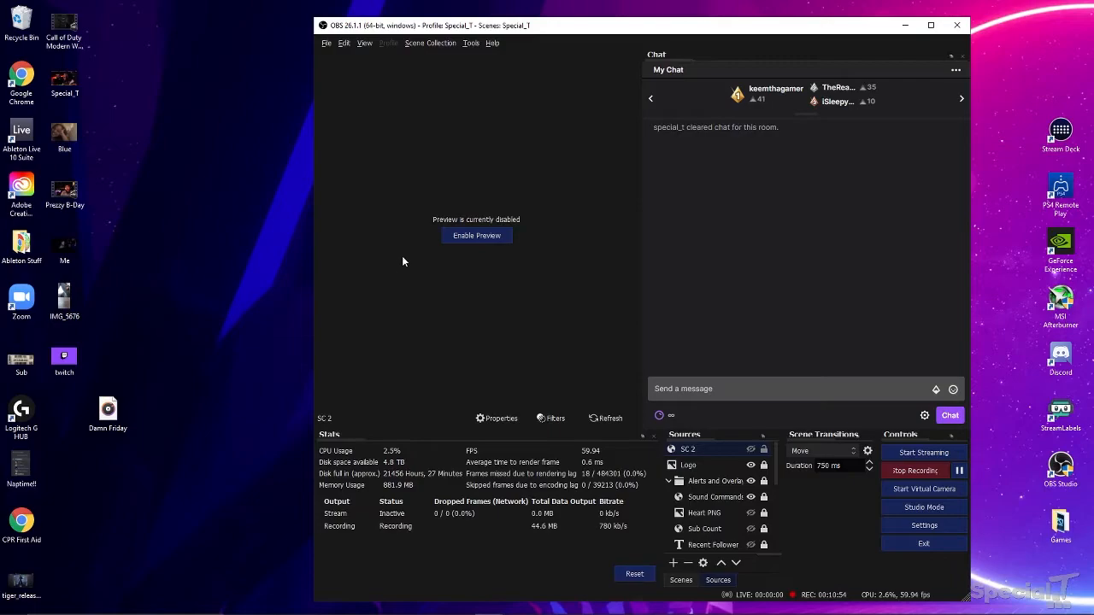
# - Replace the SC 2 browser source's URL with the copied overlay link and apply it
pyautogui.click(498, 419)
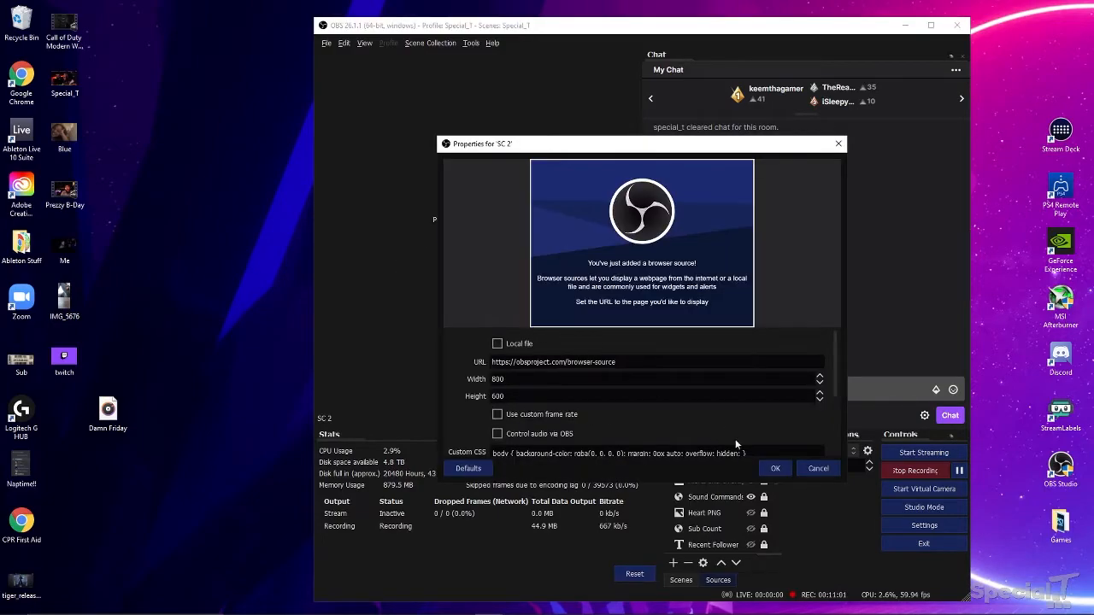
pyautogui.click(809, 468)
pyautogui.doubleClick(693, 450)
pyautogui.rightClick(538, 364)
pyautogui.click(647, 366)
pyautogui.moveTo(648, 366); pyautogui.dragTo(491, 362)
pyautogui.hotkey('ctrl', 'v')
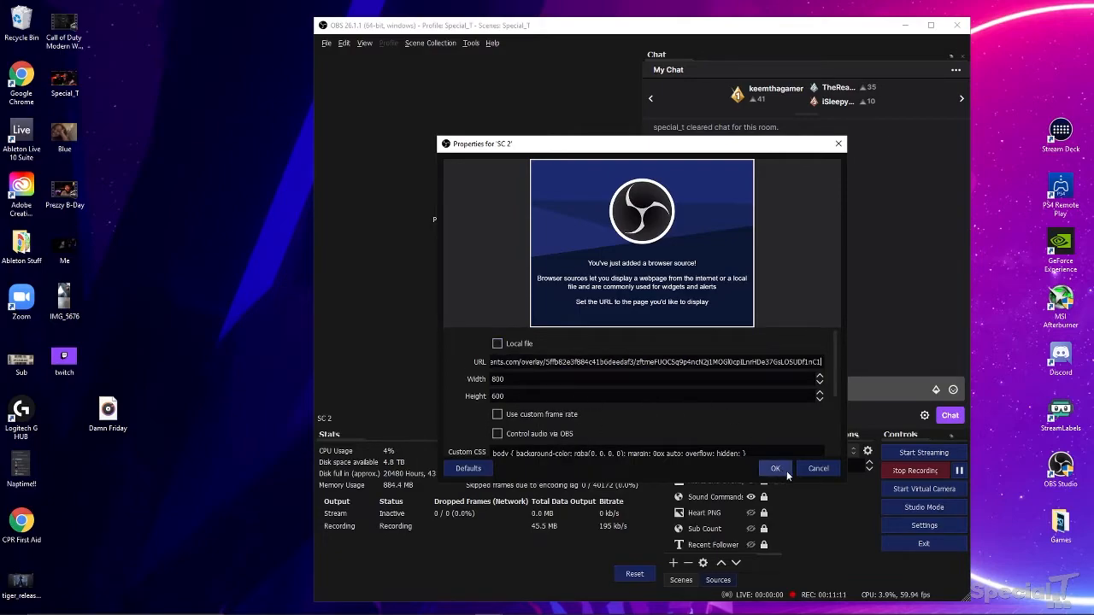
pyautogui.click(785, 471)
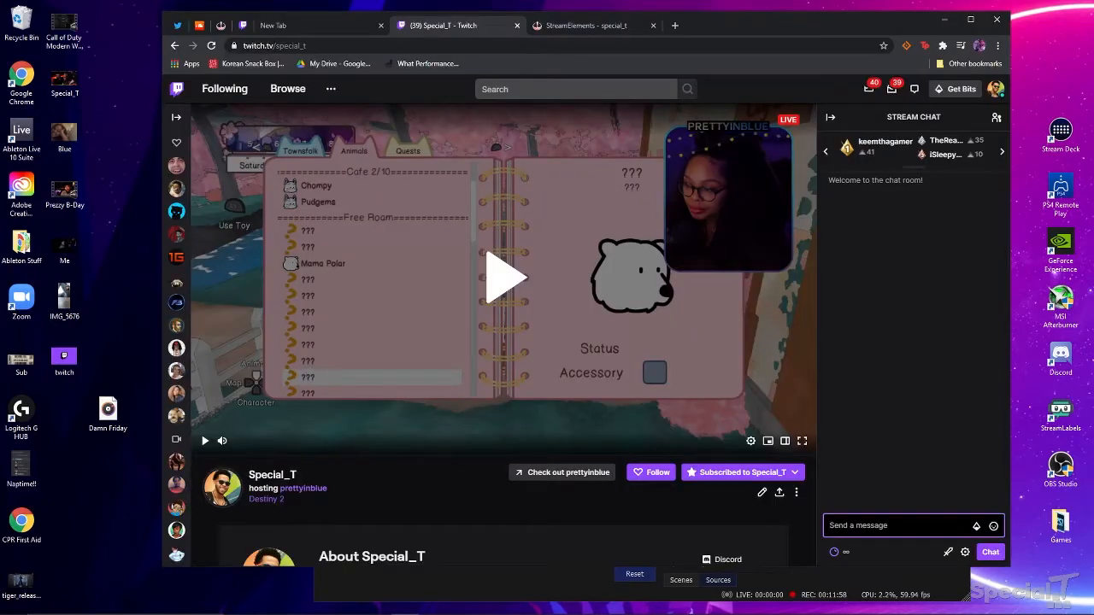
# - Post '!redeem damn' in Twitch chat to trigger the Damn sound
pyautogui.write('!')
pyautogui.write('redeem damn')
pyautogui.press('Return')
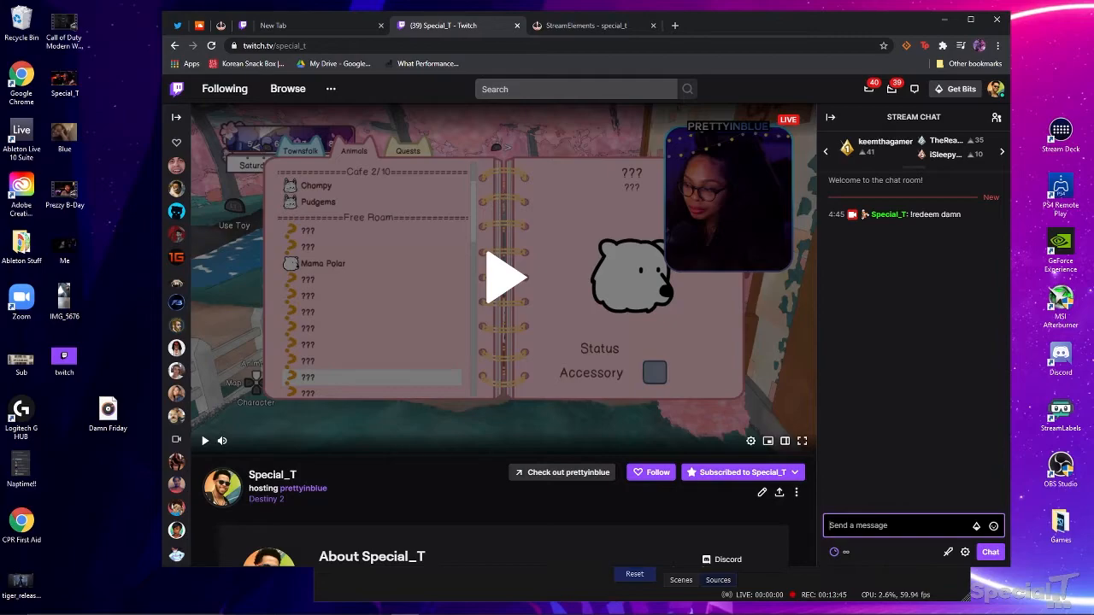
# - Create the !damn command as '$(redeem damn)' in chat, then test it by sending !damn
pyautogui.write('!command add !damn $(redeem damn')
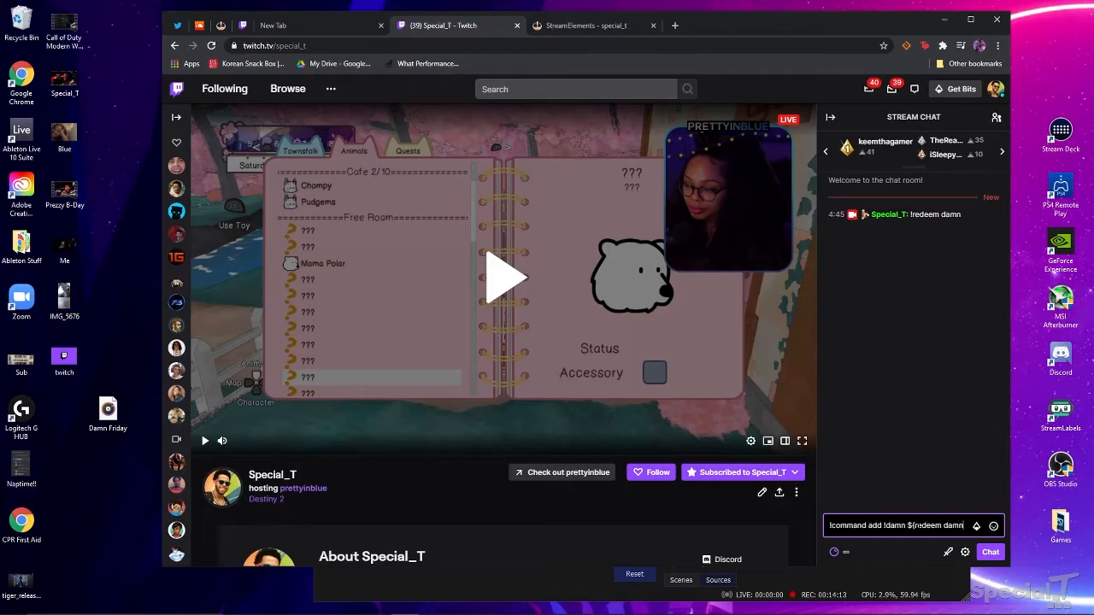
pyautogui.write(')')
pyautogui.press('Return')
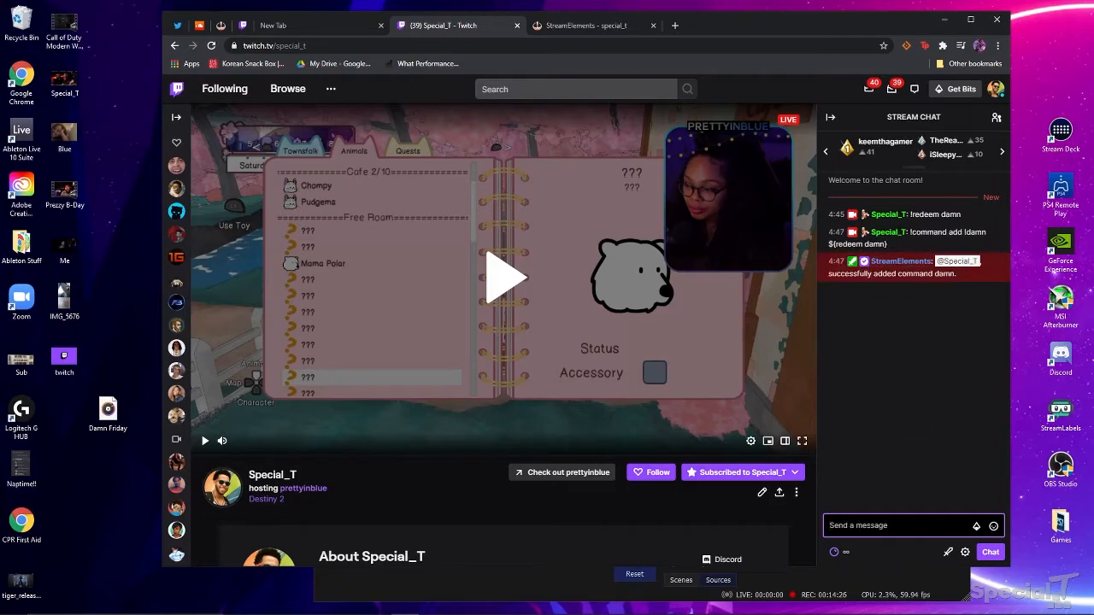
pyautogui.write('!damn')
pyautogui.press('Return')
# - Open the Stream store items page and scroll through its sound effects grid
pyautogui.click(849, 588)
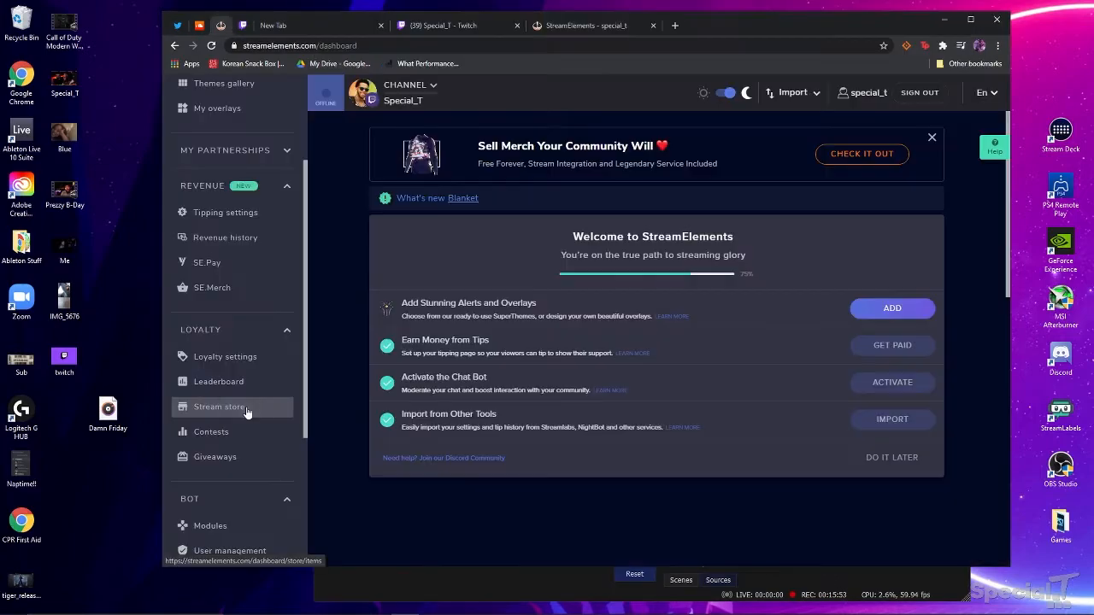
pyautogui.click(247, 407)
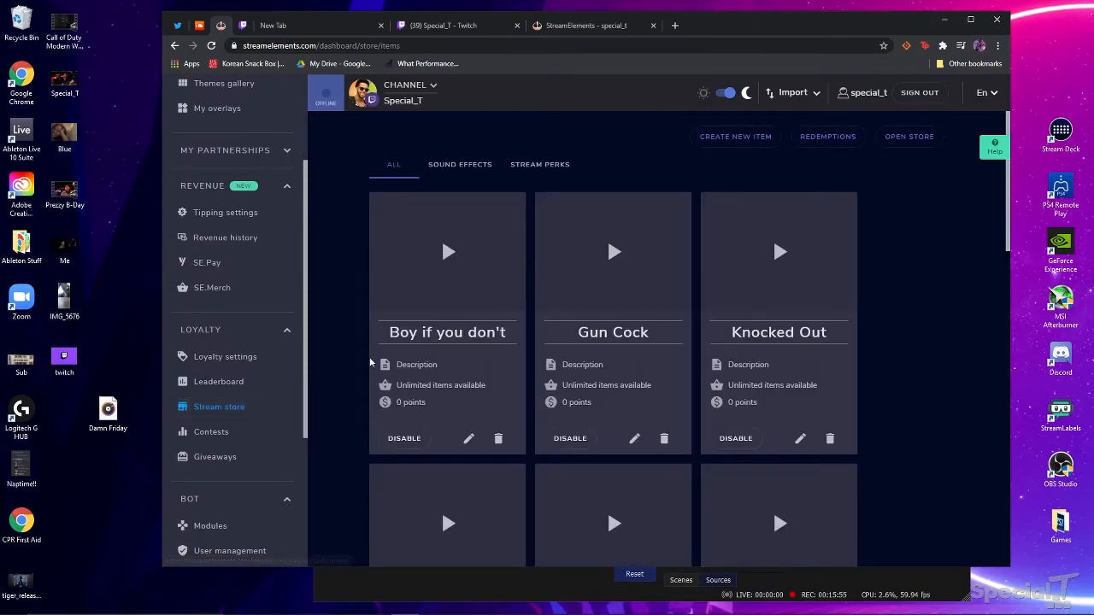
pyautogui.scroll(-1, 692, 269)
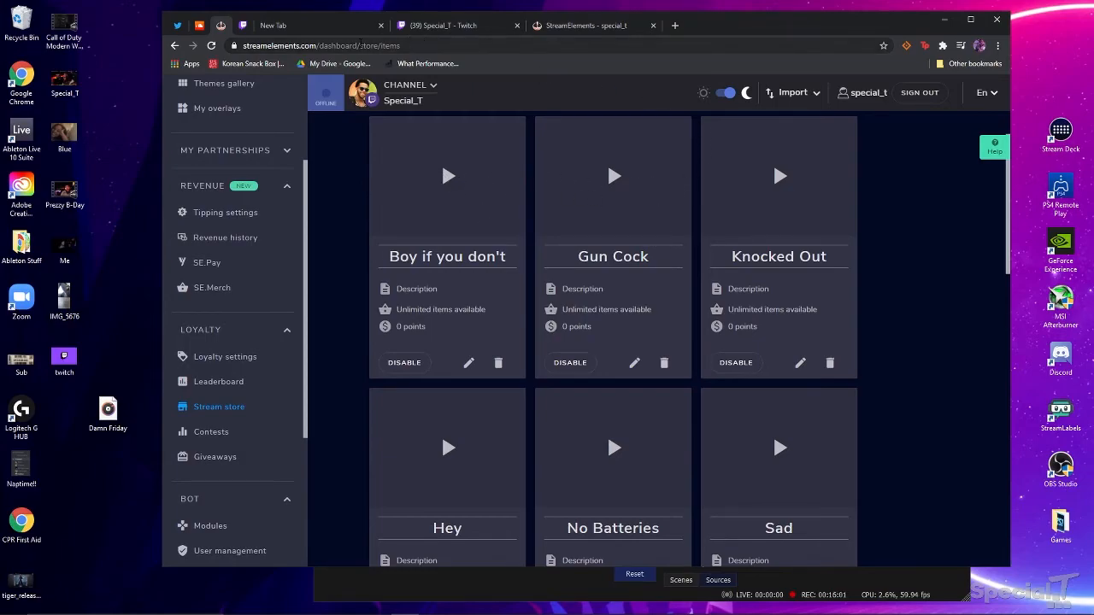
pyautogui.click(459, 26)
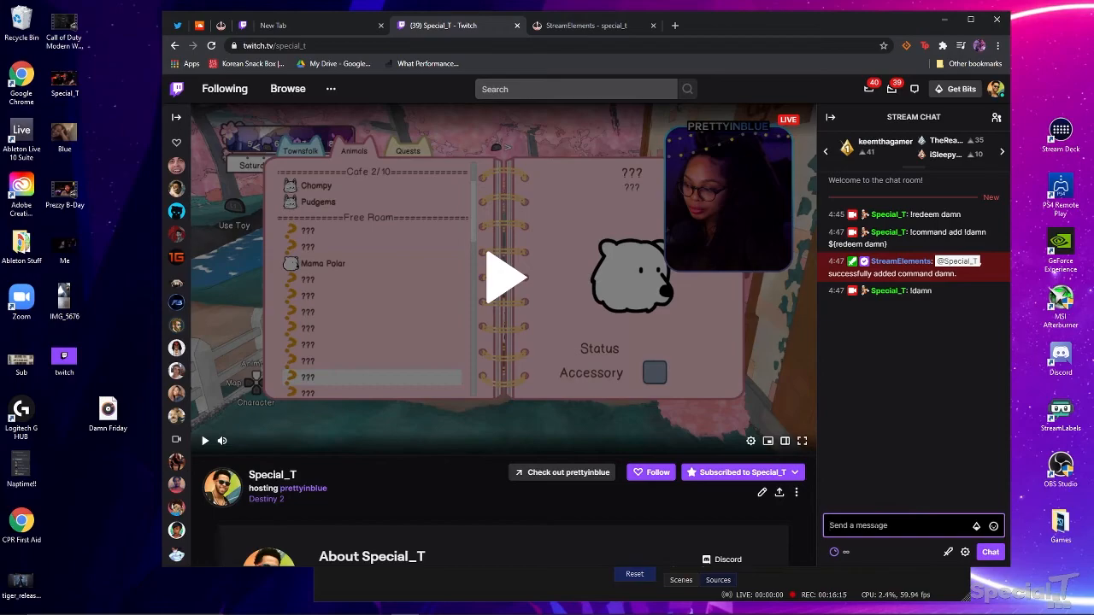
# - Send '!boy' in Twitch chat to redeem the Boy if you don't sound
pyautogui.write('!boy')
pyautogui.press('Return')
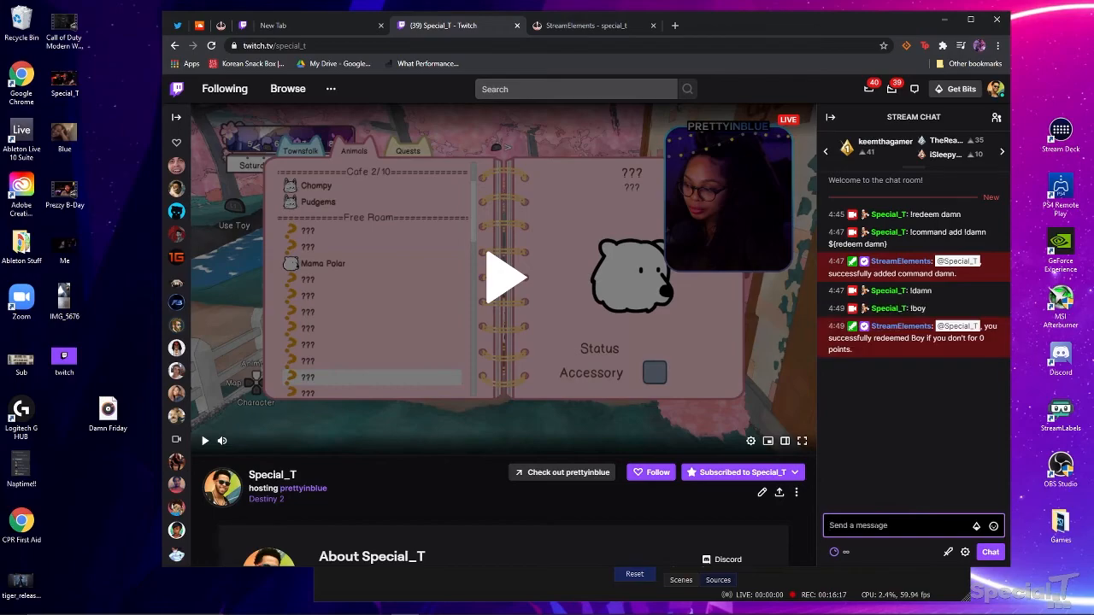